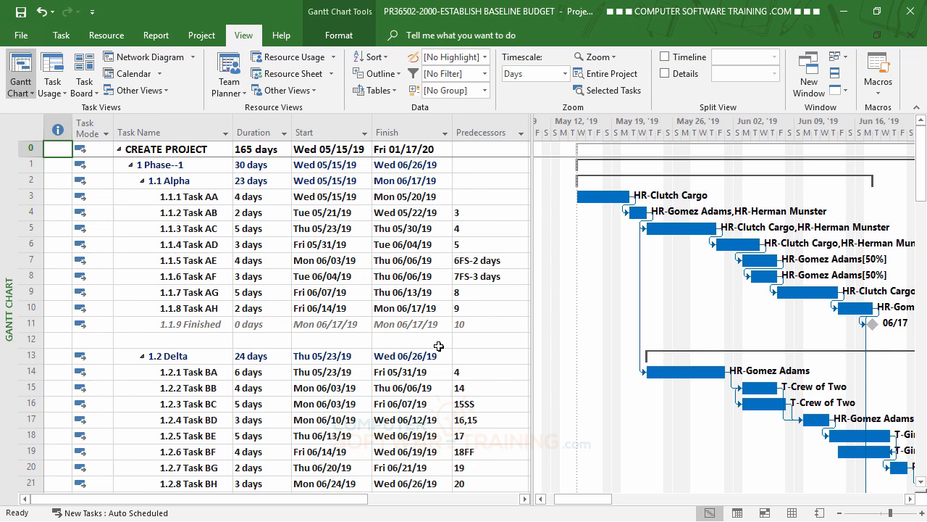
Review the project statistics for the current schedule, work and cost before a baseline exists
left_click(175, 228)
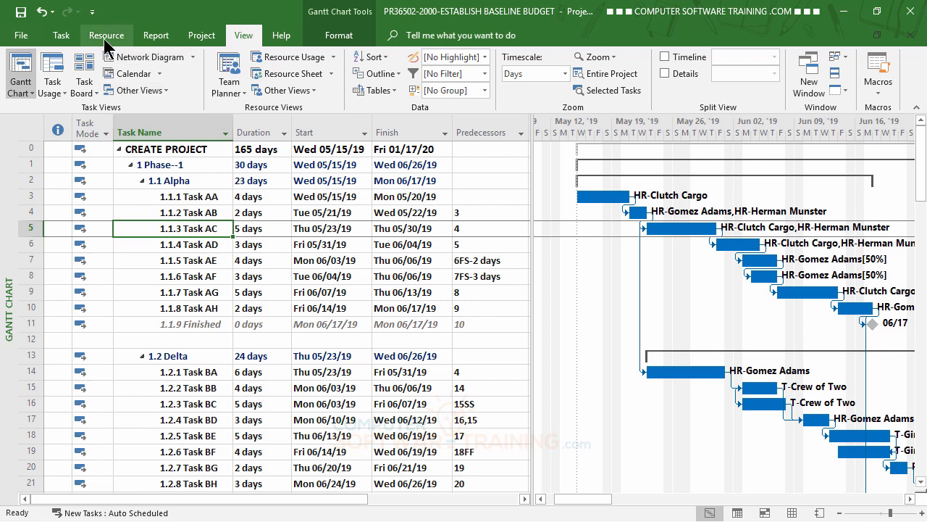
left_click(155, 36)
left_click(202, 34)
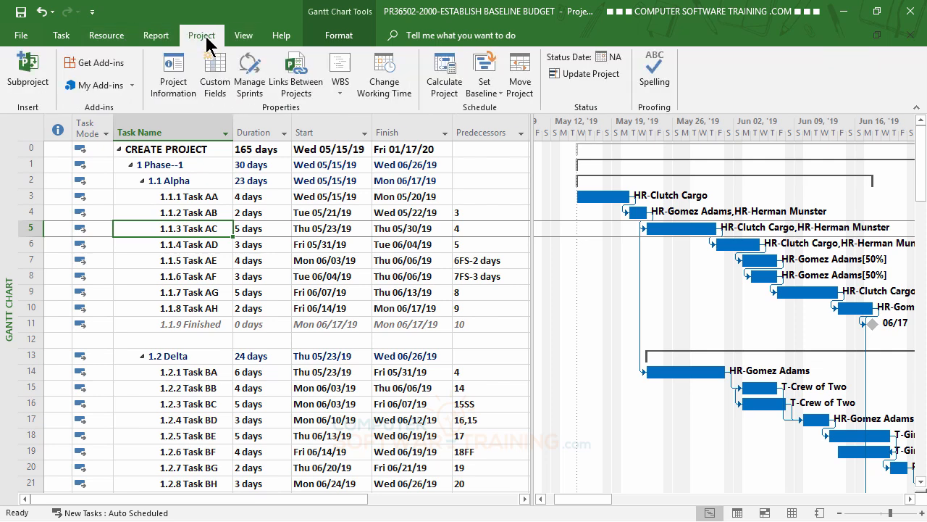
left_click(174, 86)
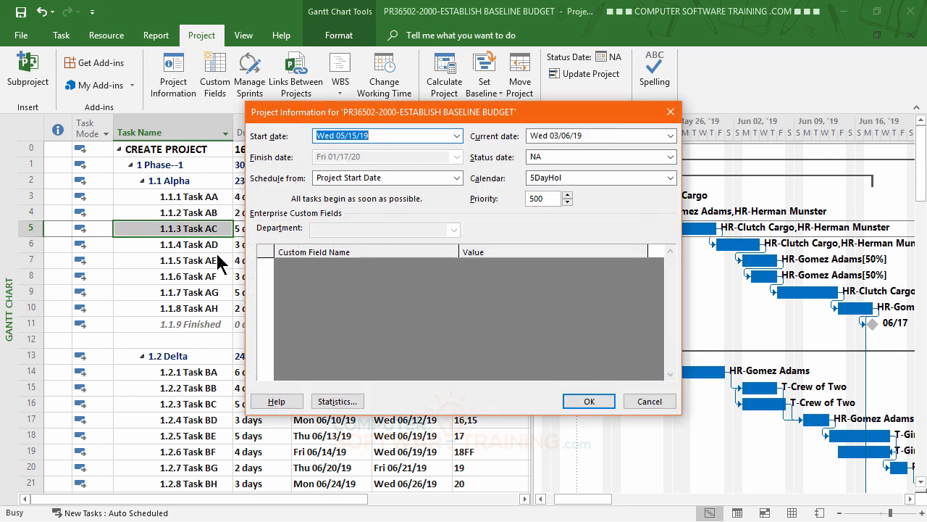
left_click(335, 402)
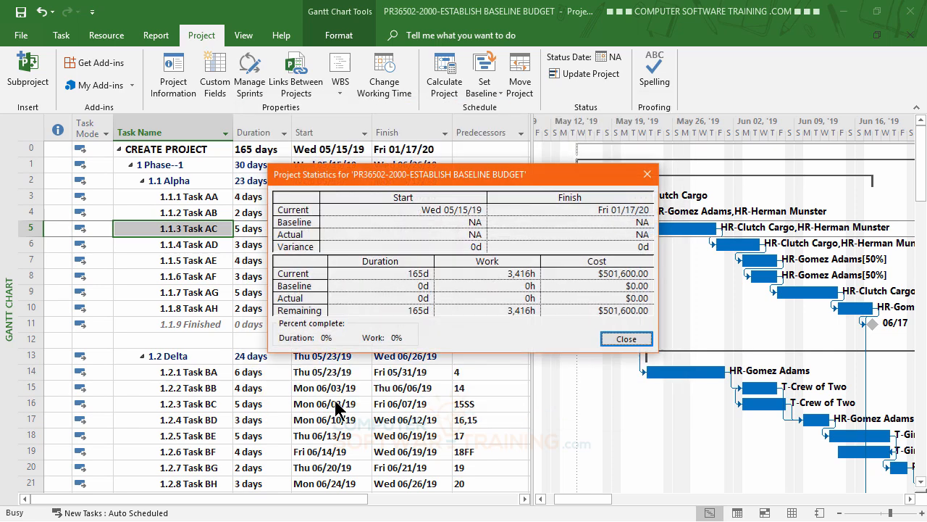
left_click_drag(437, 181, 421, 97)
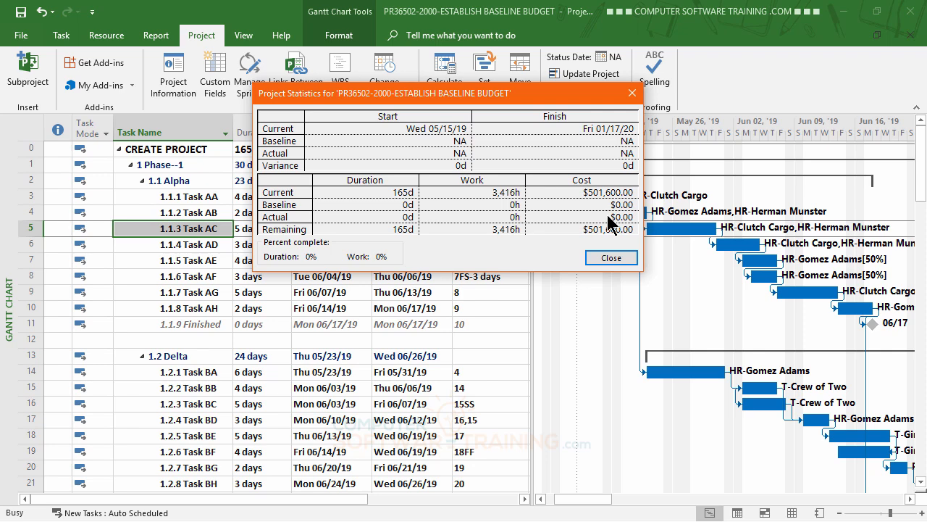
left_click(616, 258)
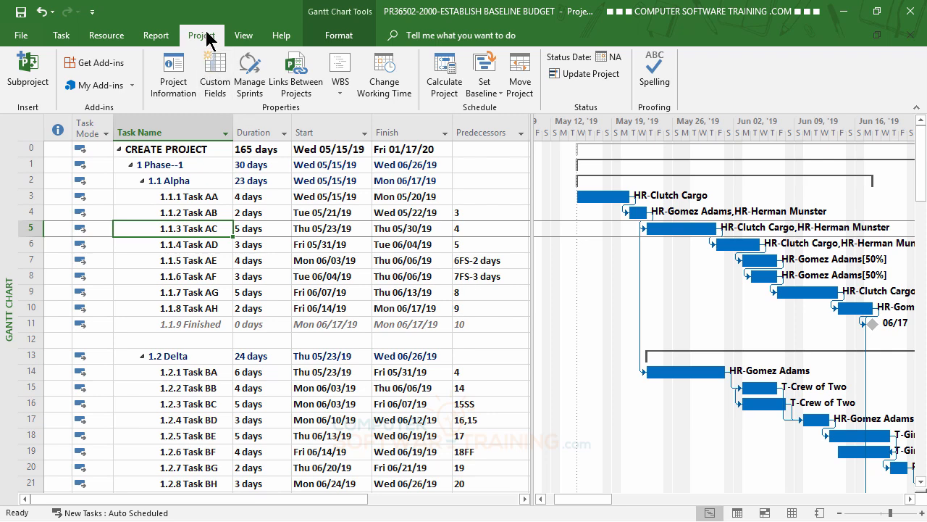
Set the primary Baseline for the entire project
left_click(489, 88)
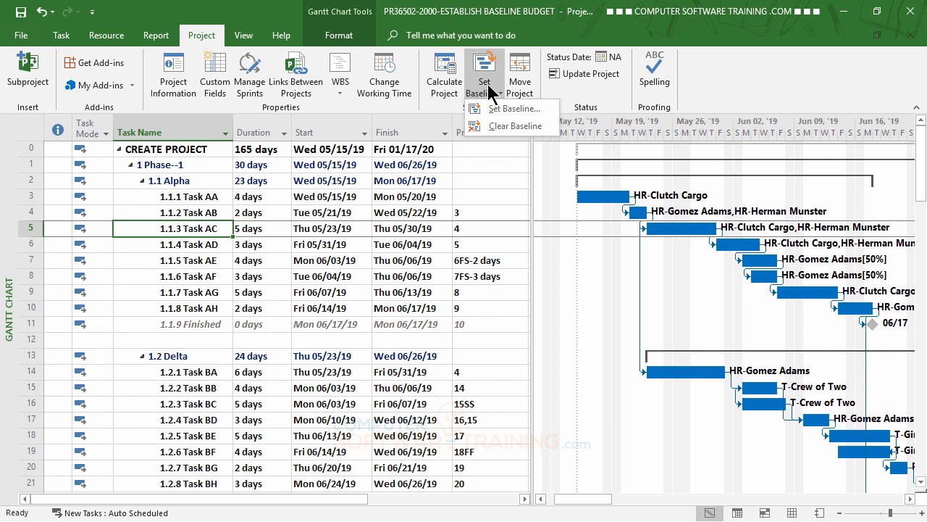
left_click(497, 110)
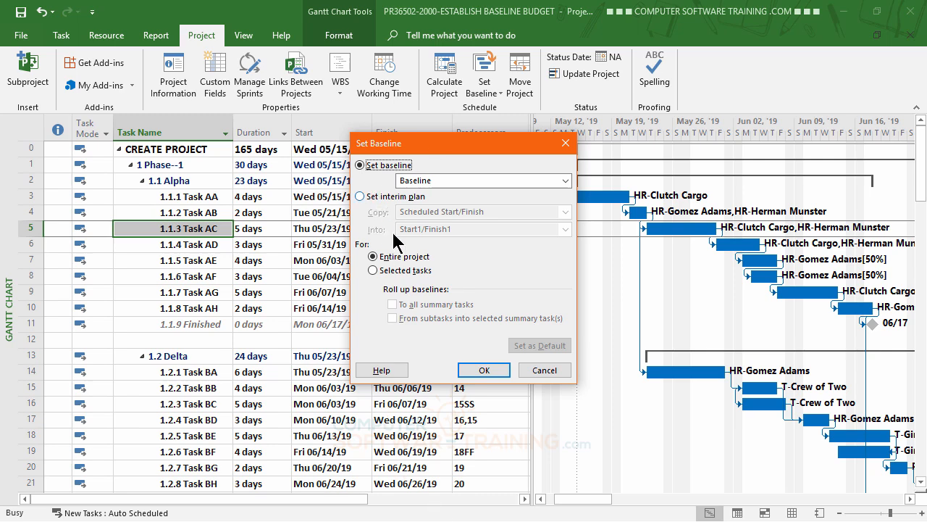
left_click(484, 370)
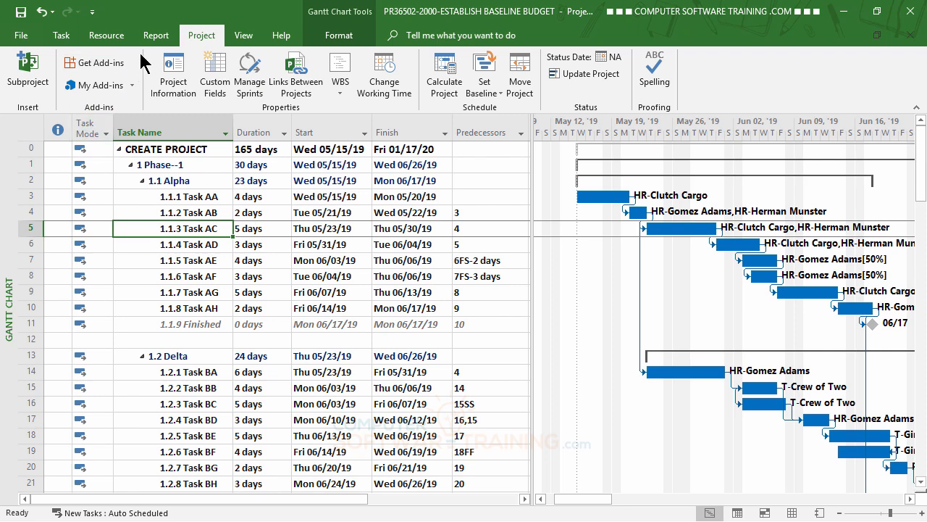
Check the baseline start, finish, duration, work and cost in the project statistics
left_click(175, 74)
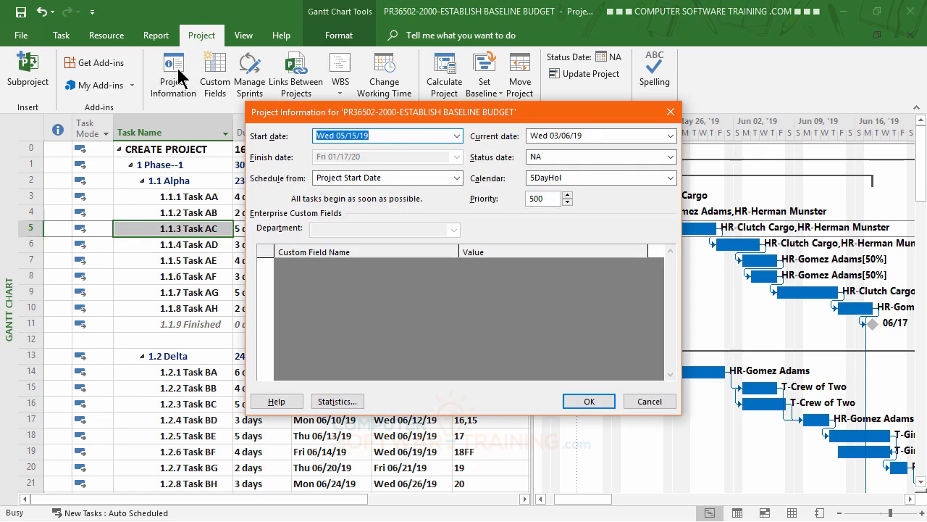
left_click(338, 403)
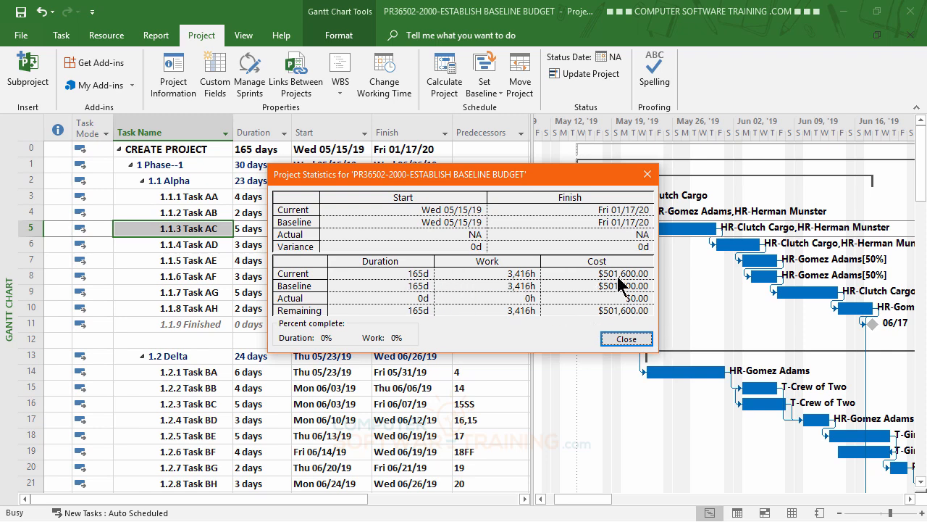
left_click(627, 339)
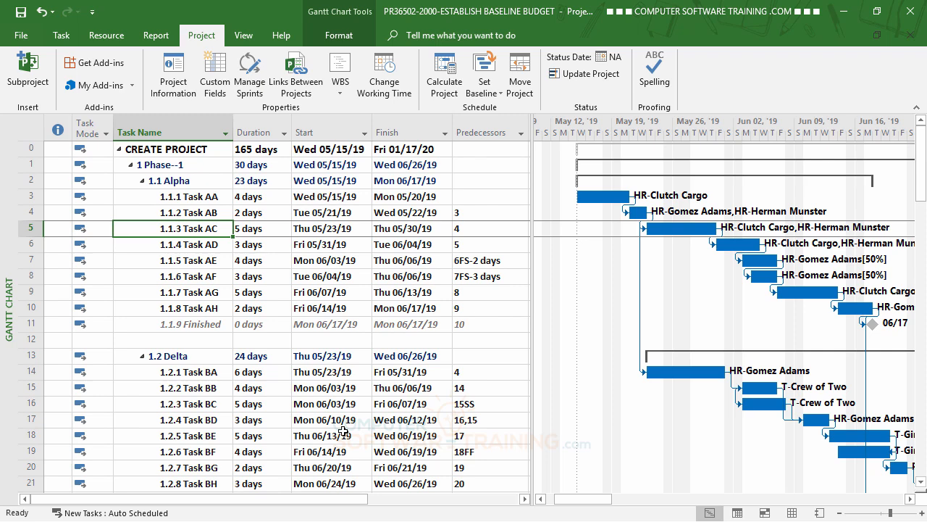
Set Task AD's duration to 4 days, increasing work but keeping the hours resources work per day the same
left_click(252, 248)
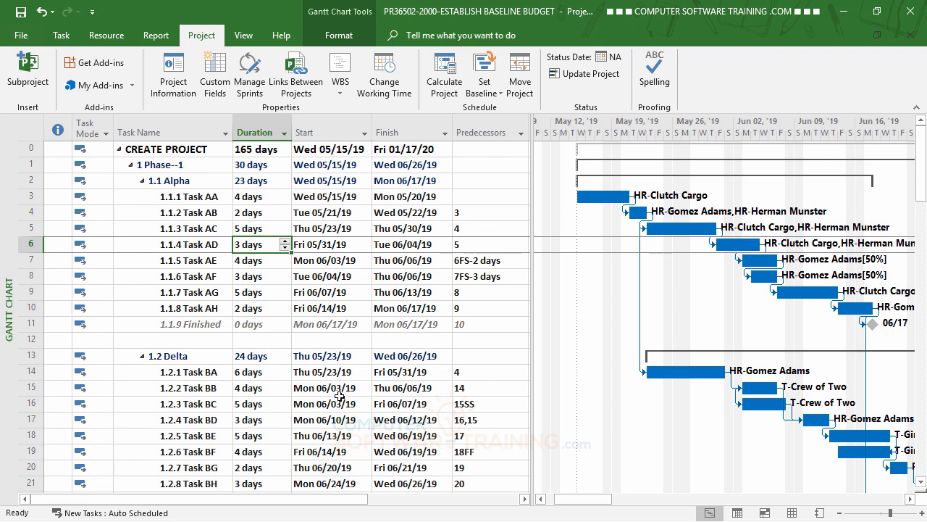
left_click(284, 241)
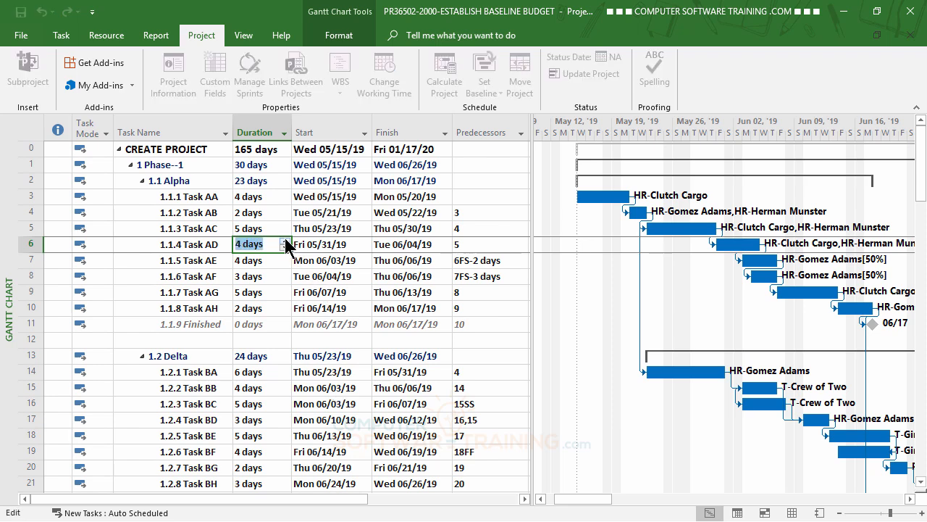
key("Return")
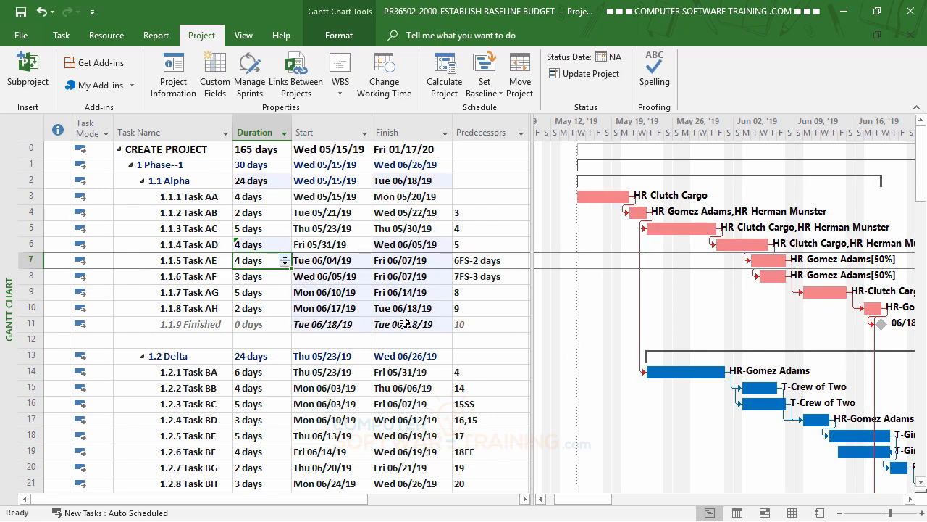
left_click(265, 244)
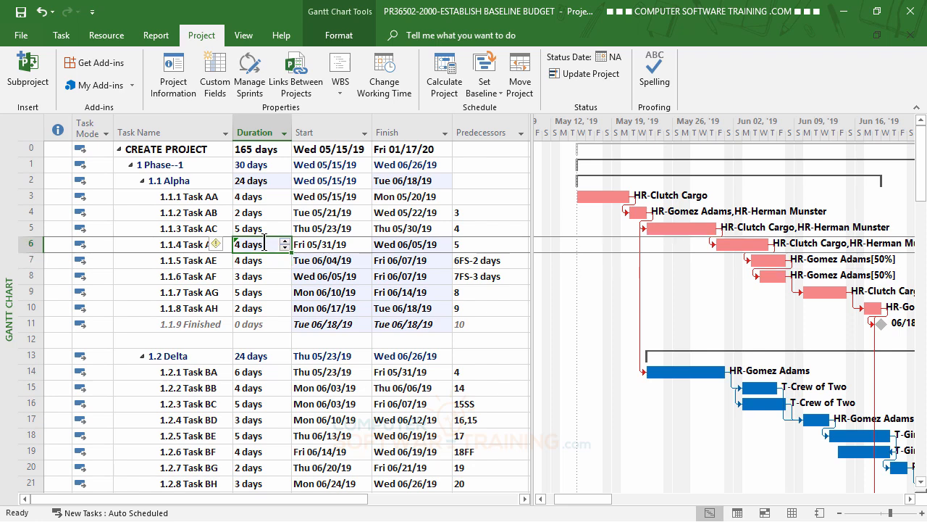
left_click(217, 244)
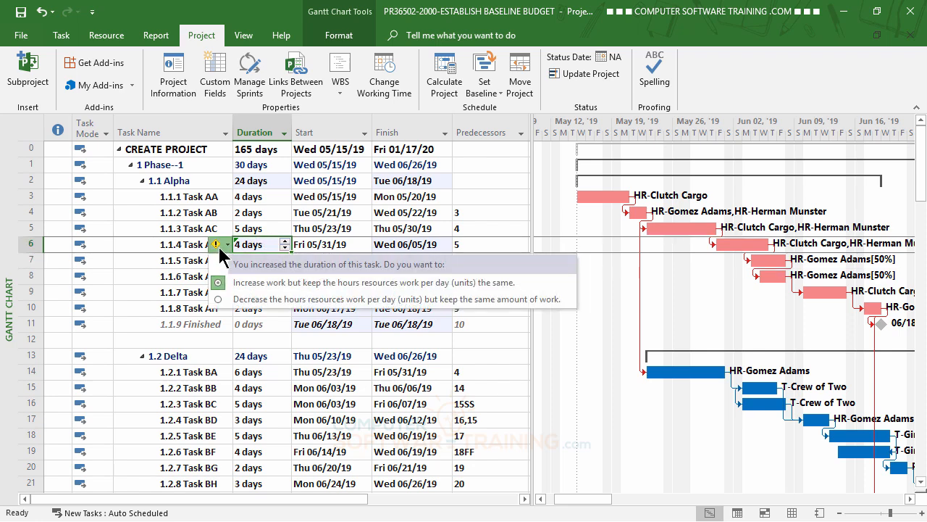
left_click(261, 290)
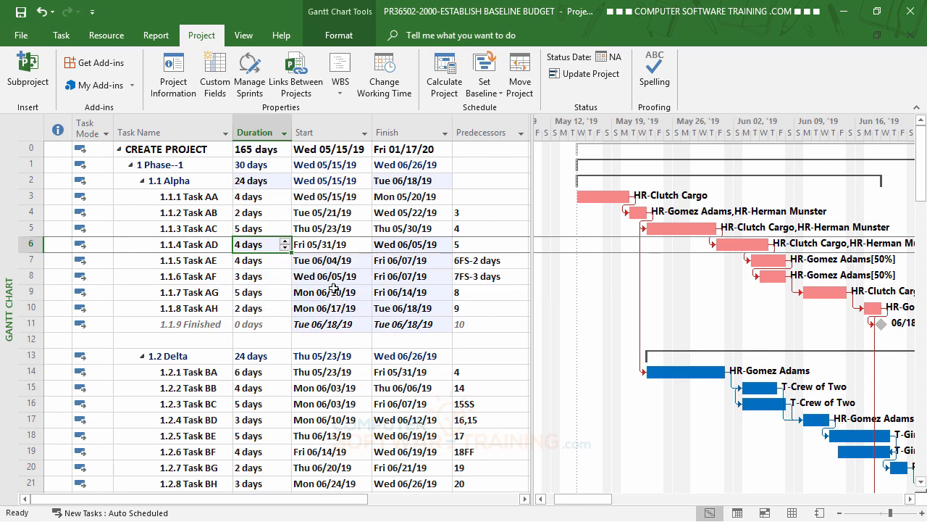
left_click(270, 280)
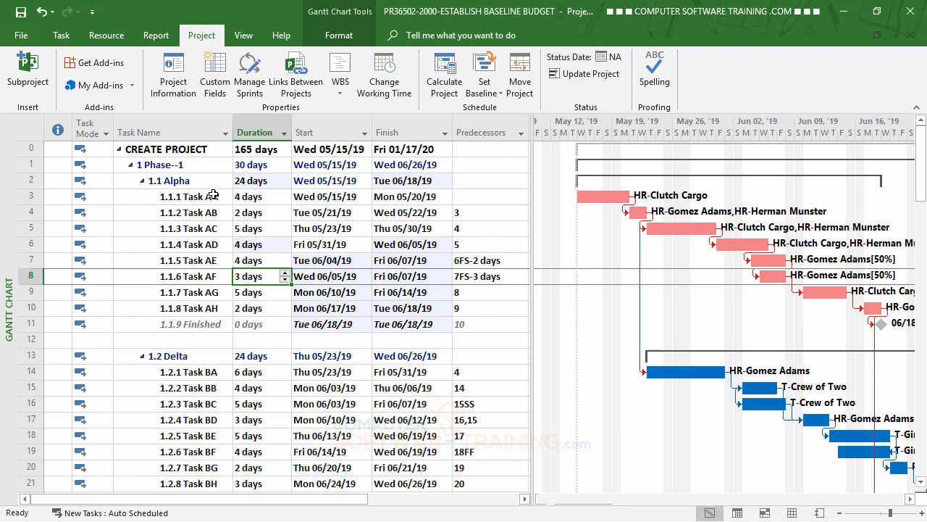
Compare the current work and cost with the baseline in the project statistics after Task AD's duration change
left_click(174, 72)
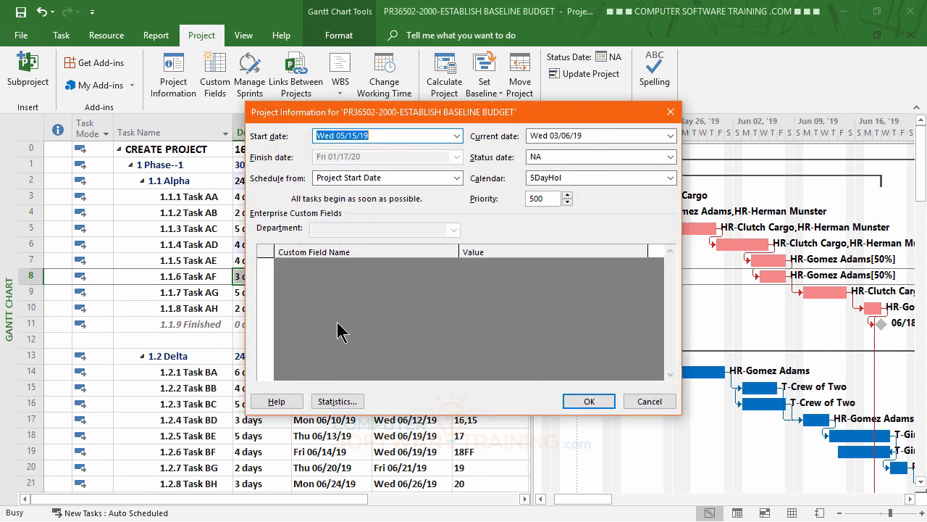
left_click(342, 403)
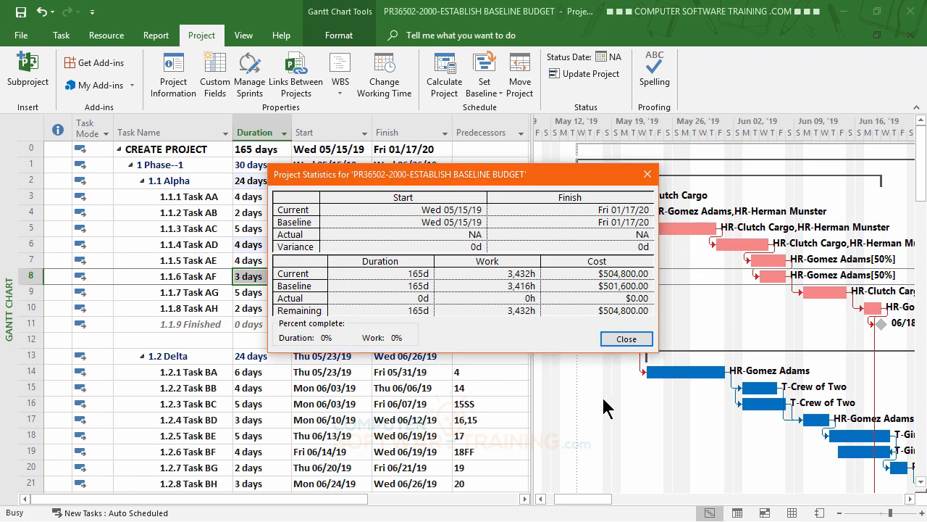
left_click(622, 338)
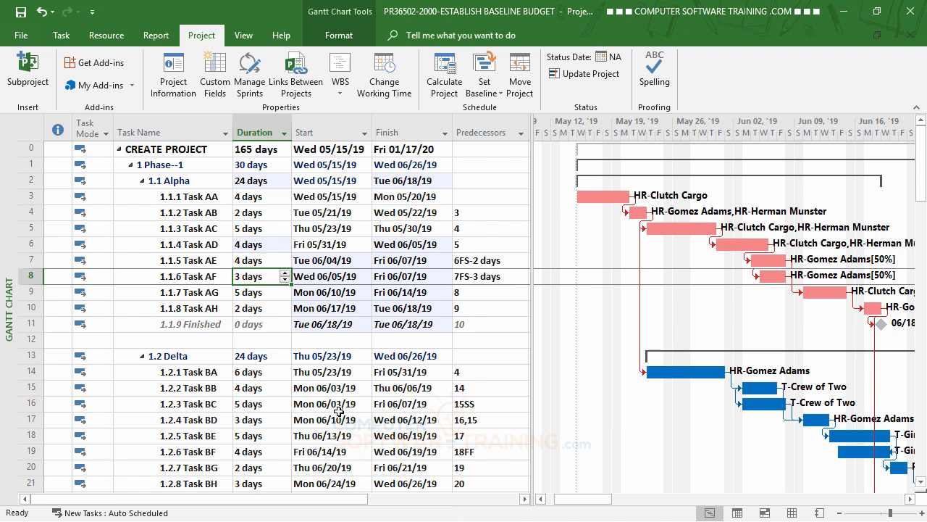
Set Task BA's duration to 4 days, decreasing work but keeping the hours resources work per day the same
scroll(340, 415, "down", 1)
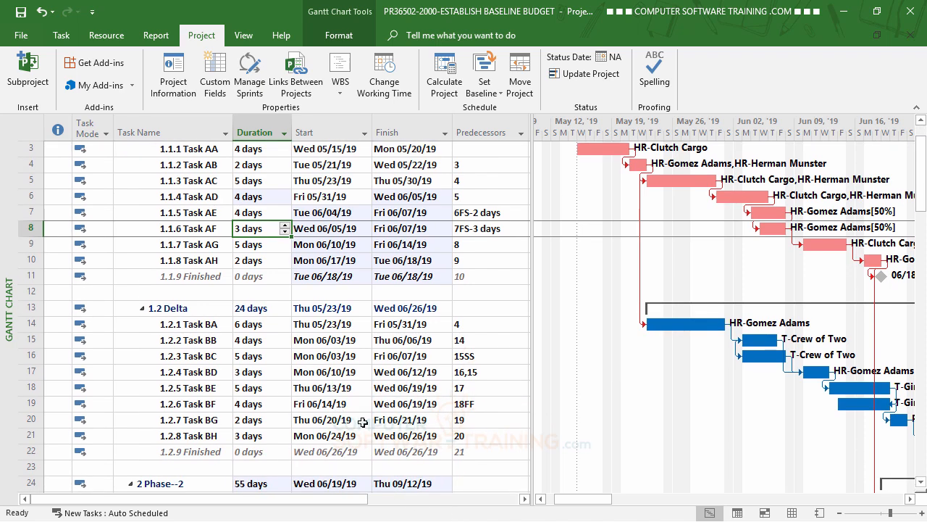
left_click(261, 326)
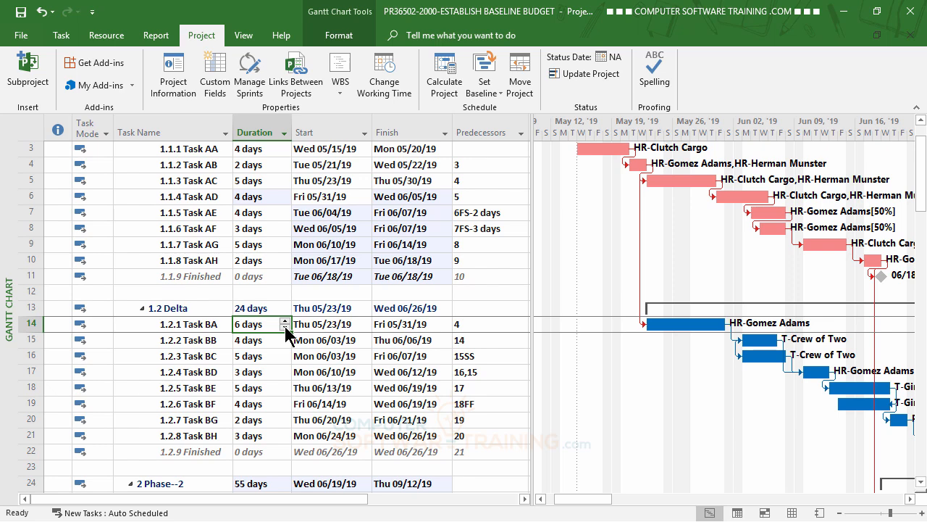
left_click(285, 327)
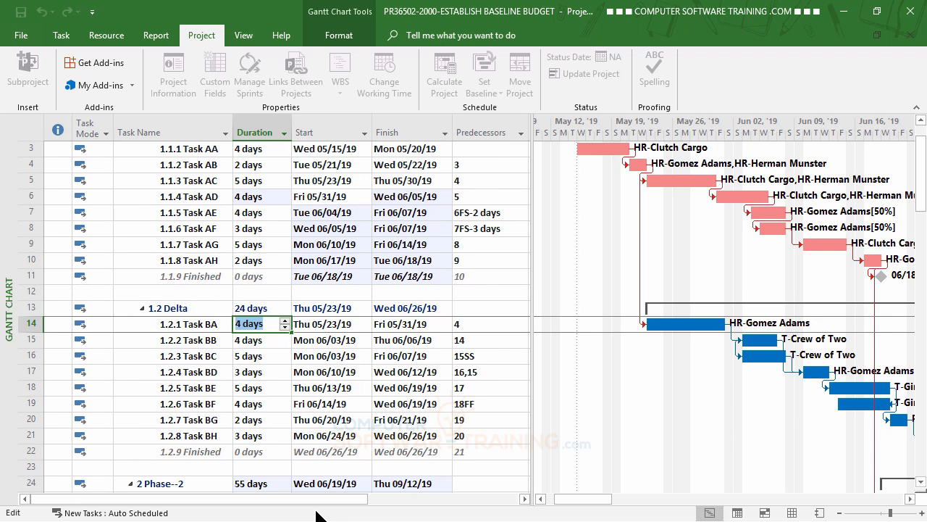
key("Return")
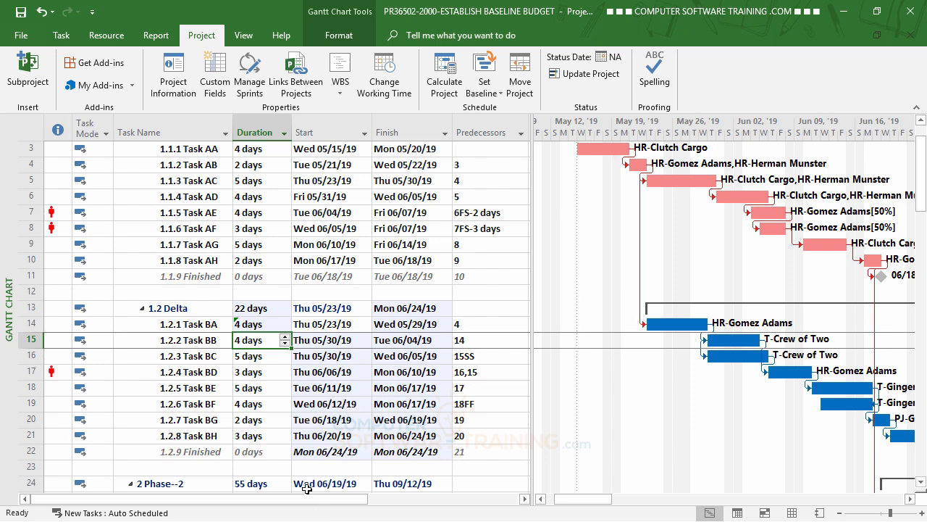
left_click(263, 325)
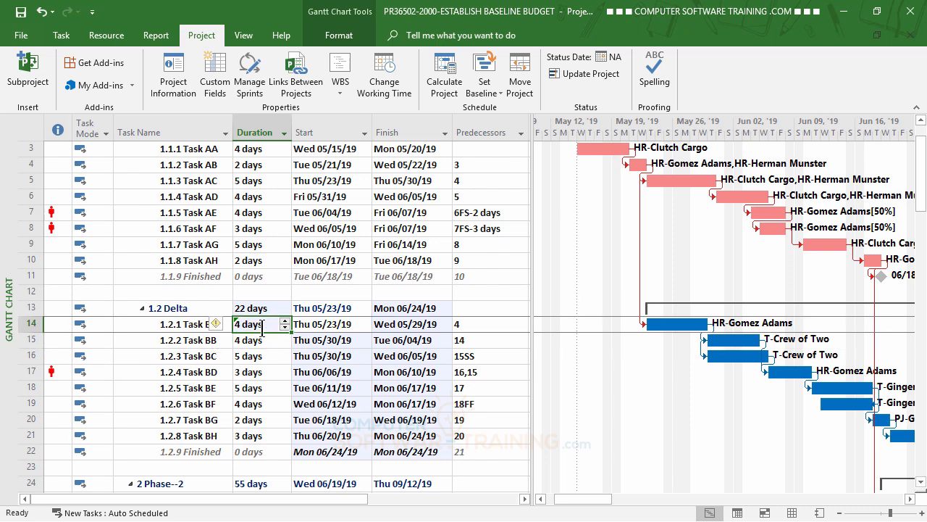
left_click(216, 323)
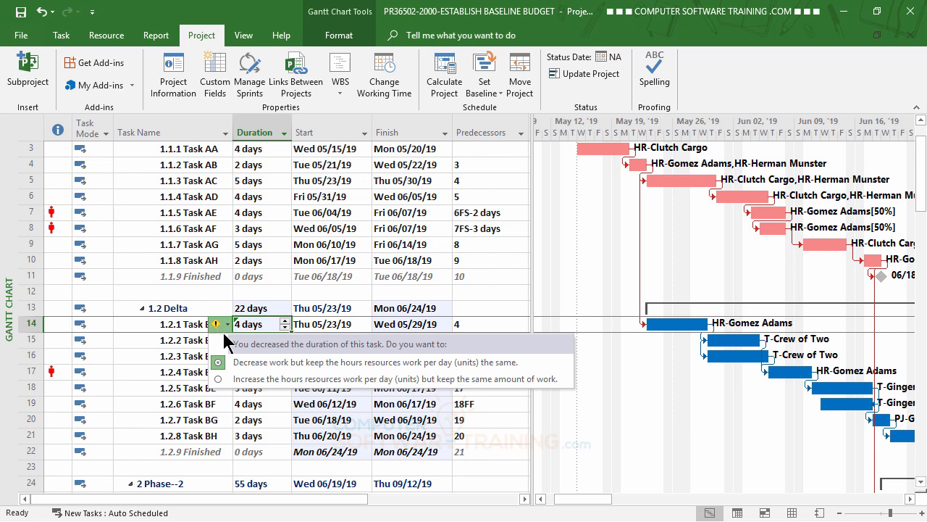
left_click(268, 362)
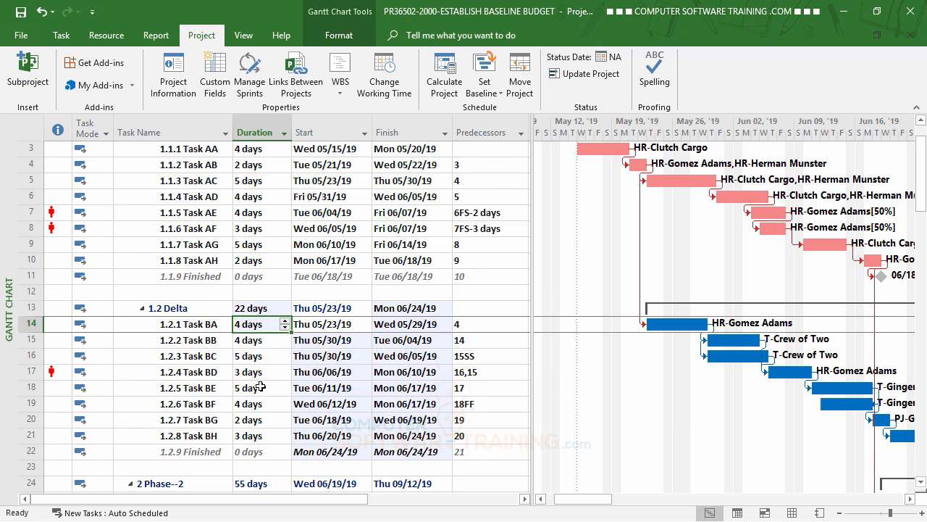
left_click(266, 357)
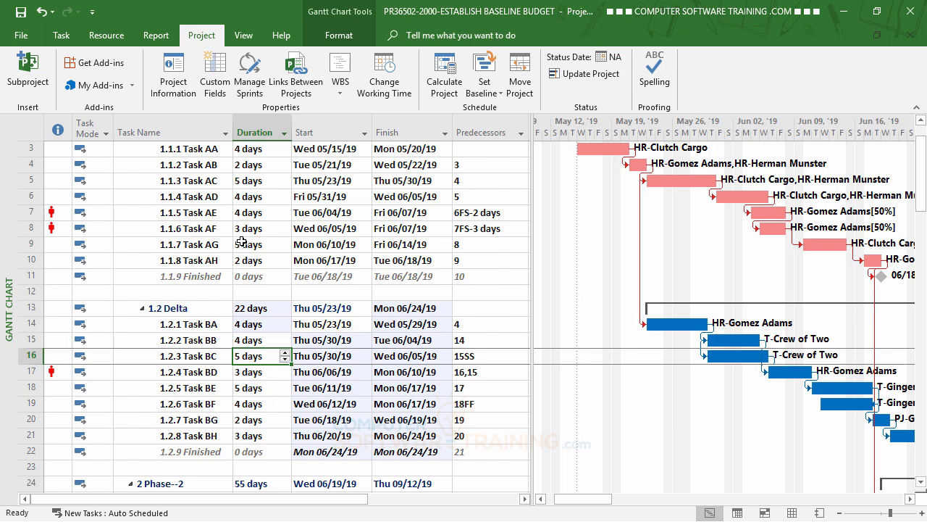
Go to the next overallocation and level the HR resource assigned to Task AE
scroll(304, 251, "up", 1)
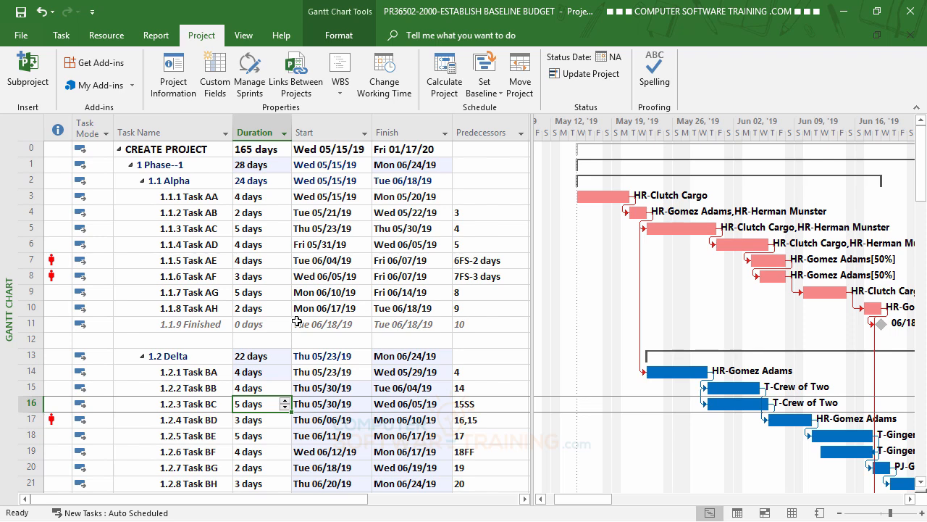
left_click(111, 36)
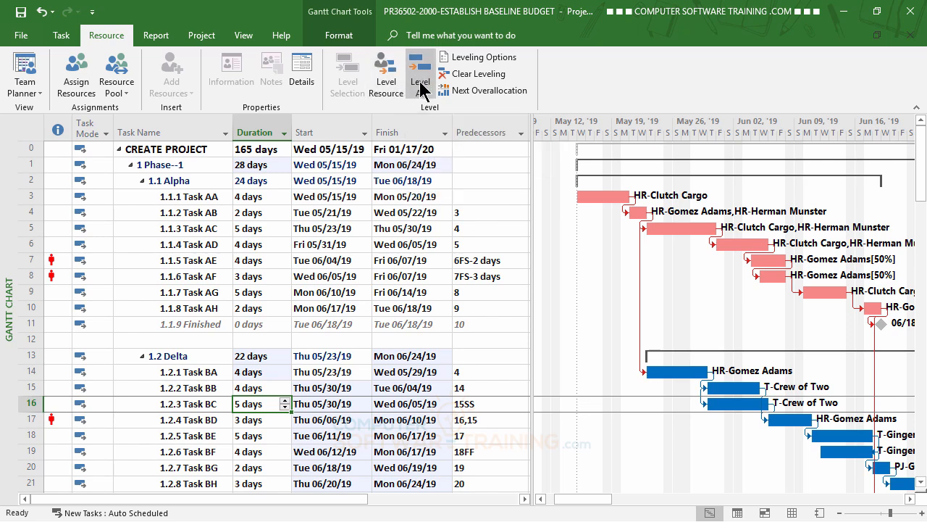
left_click(467, 95)
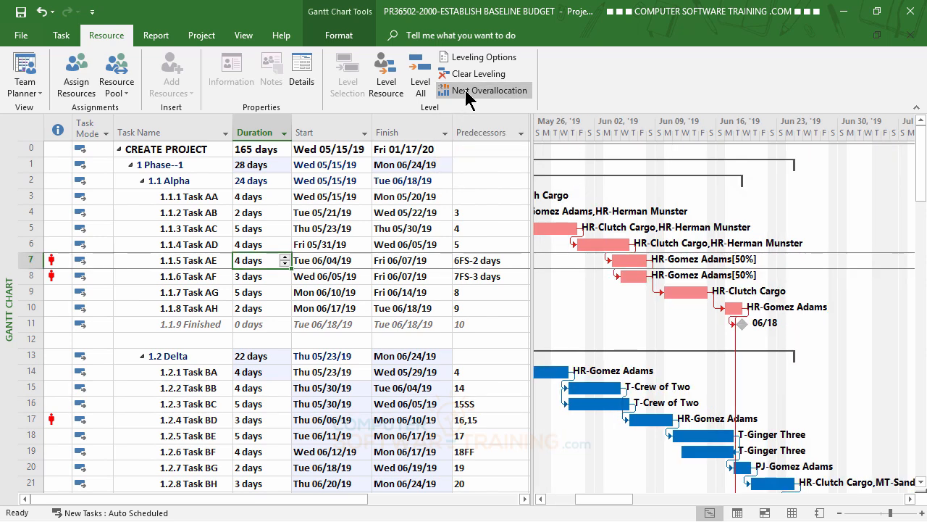
left_click(388, 87)
left_click(441, 244)
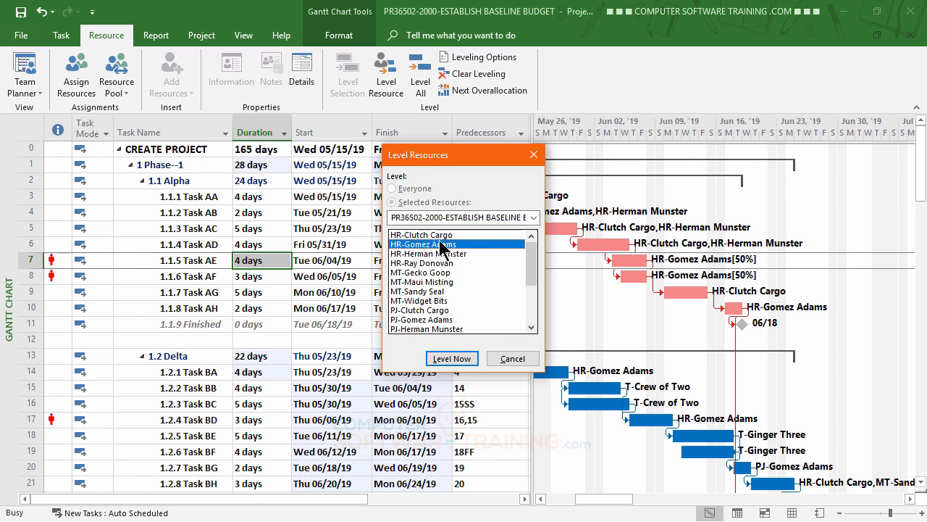
left_click(452, 358)
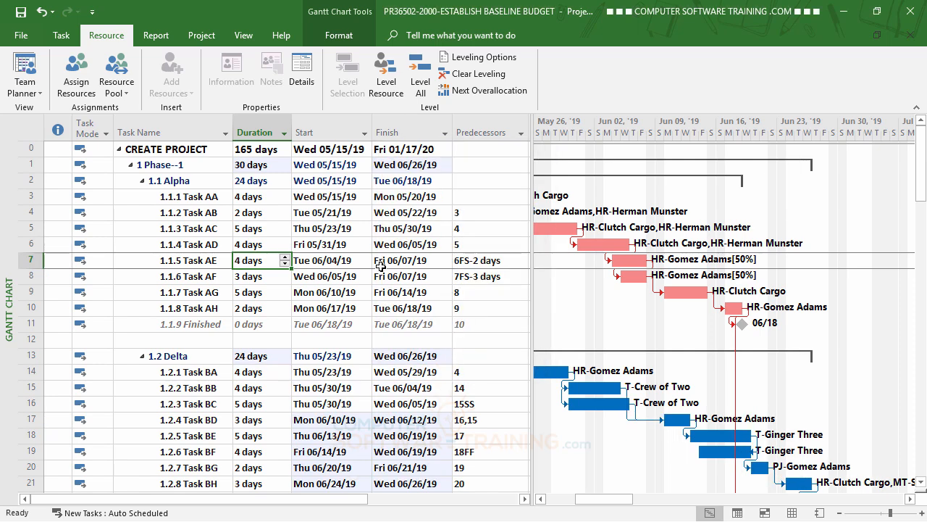
Compare the current work and cost with the baseline in the project statistics after the resource leveling
scroll(328, 304, "down", 5)
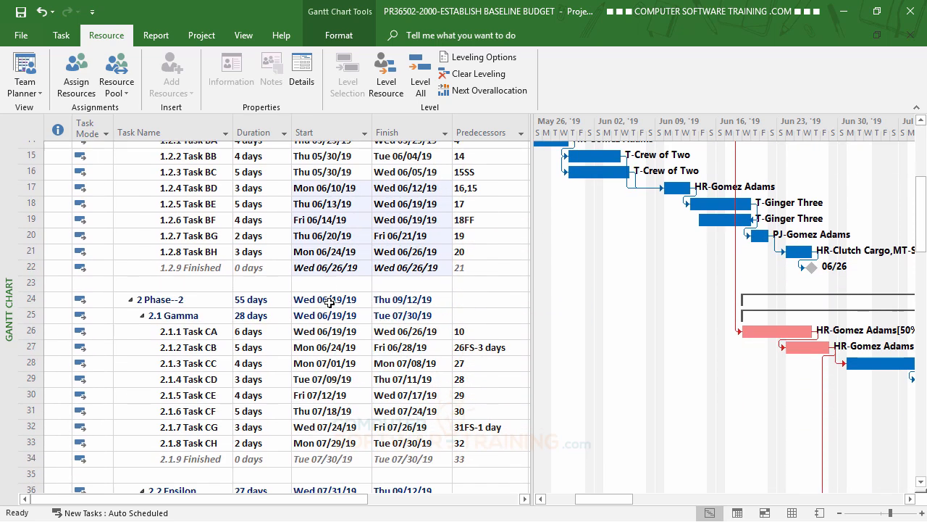
scroll(328, 305, "up", 5)
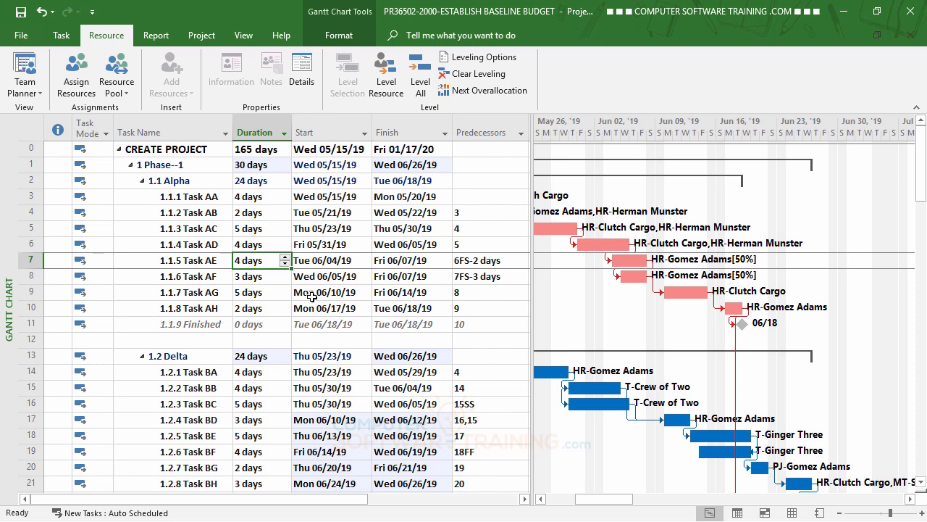
left_click(203, 38)
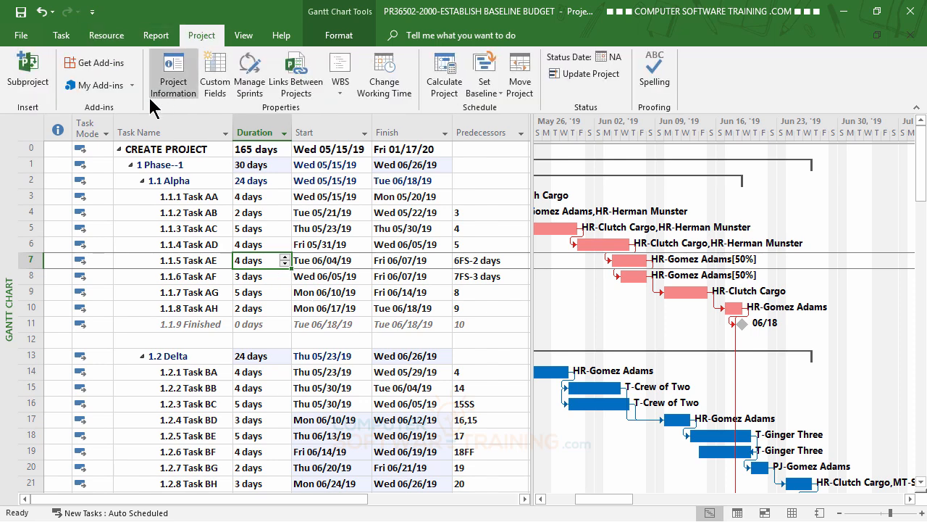
left_click(185, 91)
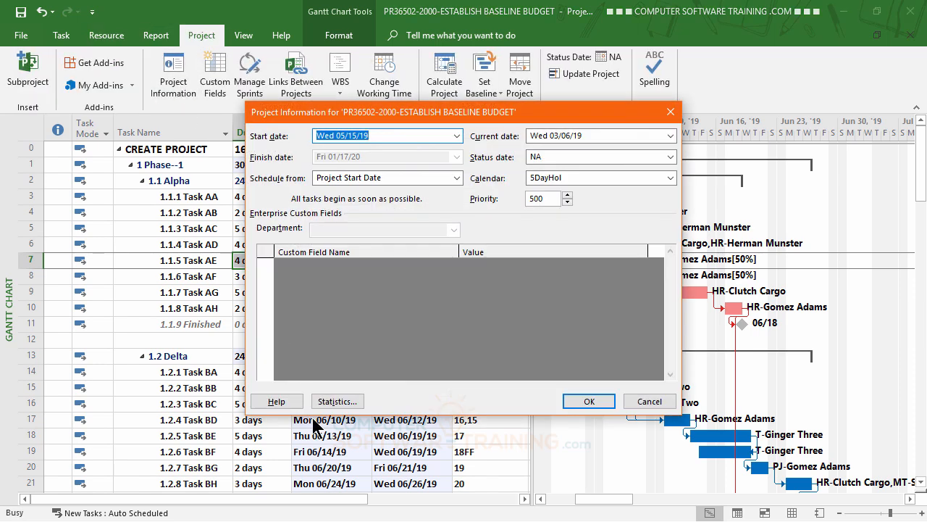
left_click(332, 403)
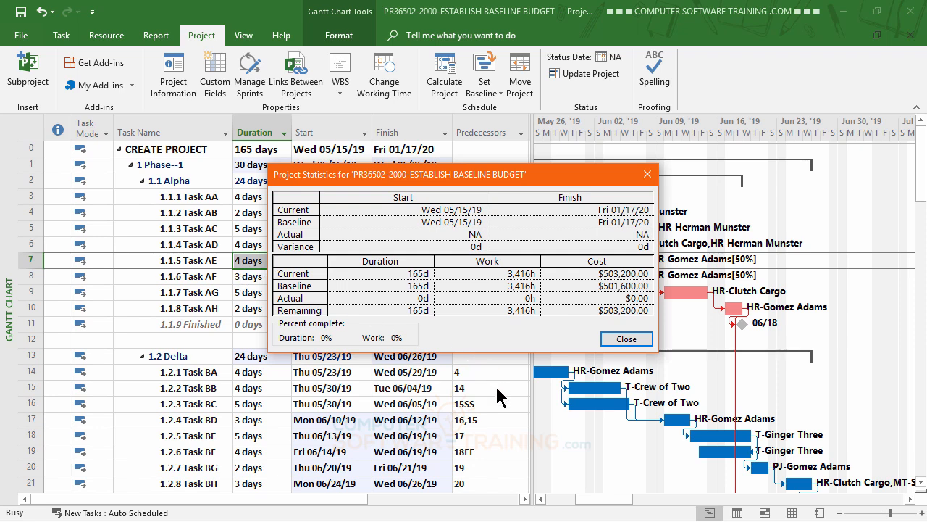
left_click(629, 338)
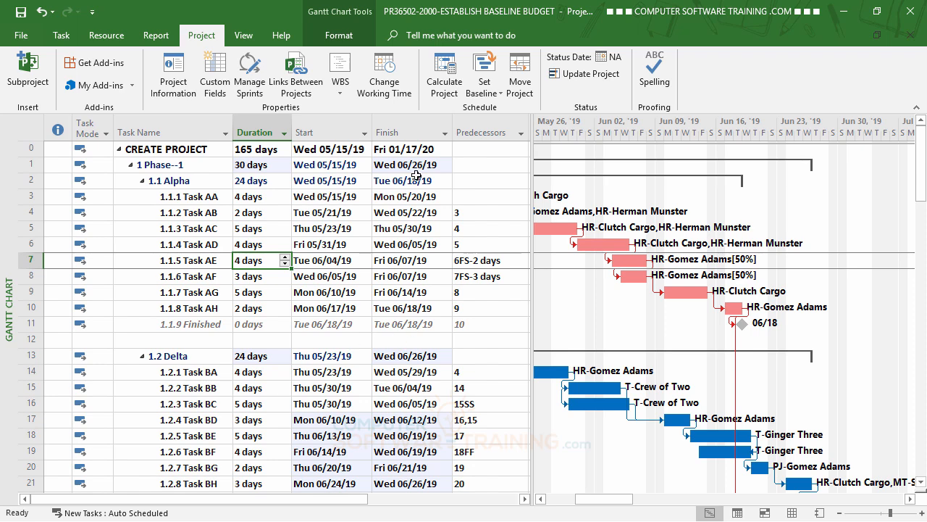
left_click(186, 90)
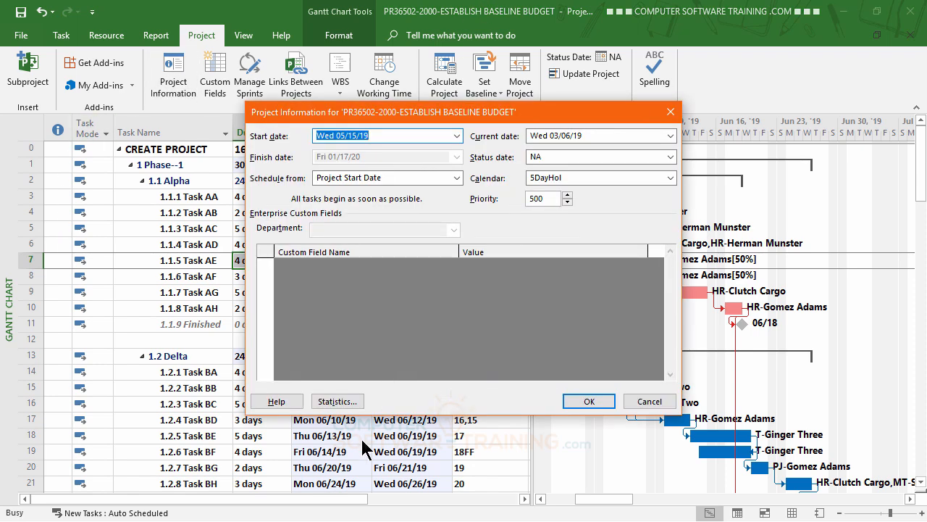
left_click(343, 401)
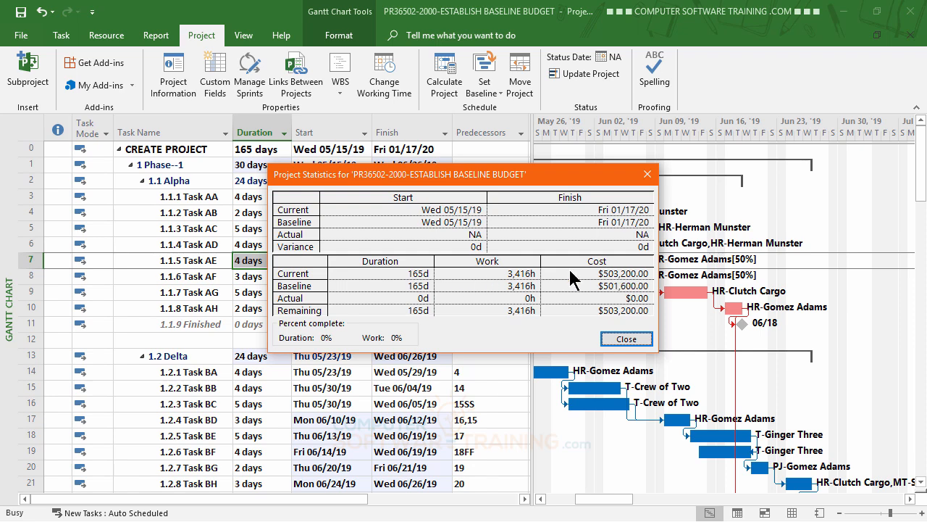
left_click(628, 339)
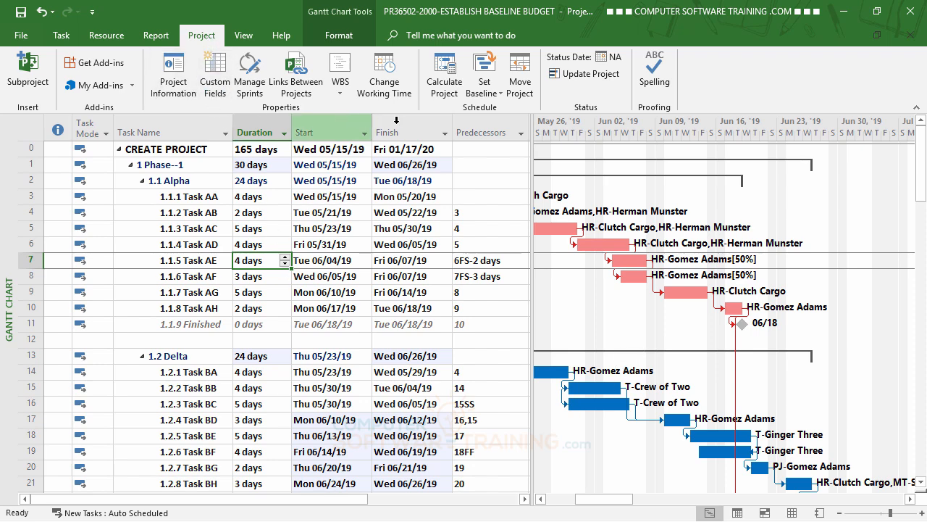
Set the baseline for the entire project again, overwriting the previously saved baseline data with the current budget
left_click(493, 93)
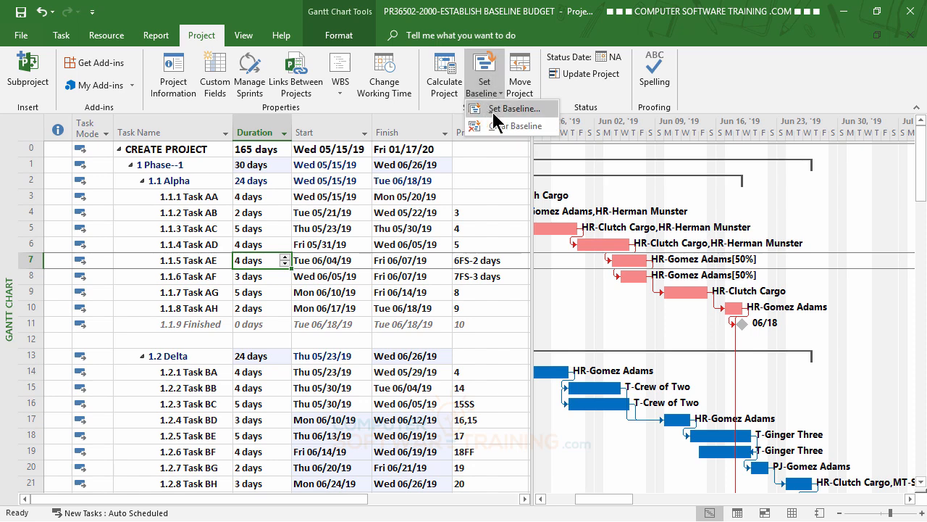
left_click(514, 109)
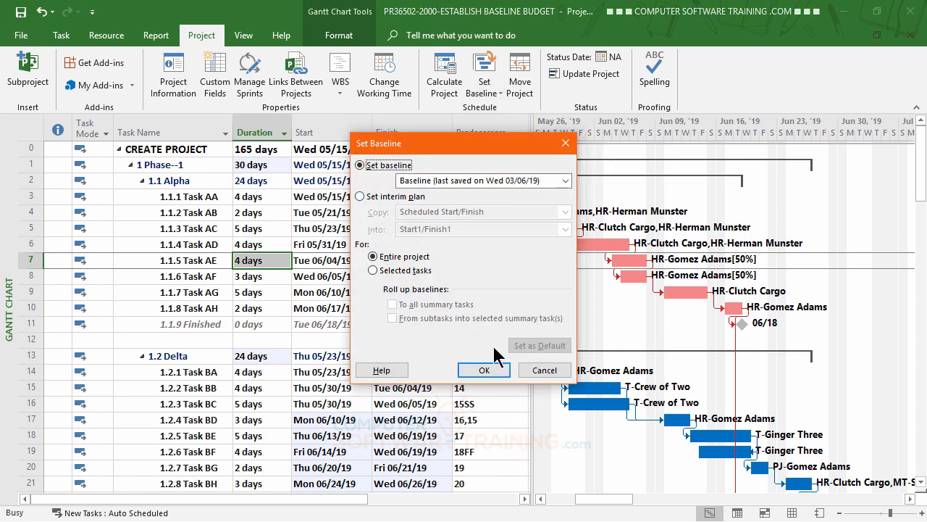
left_click(484, 370)
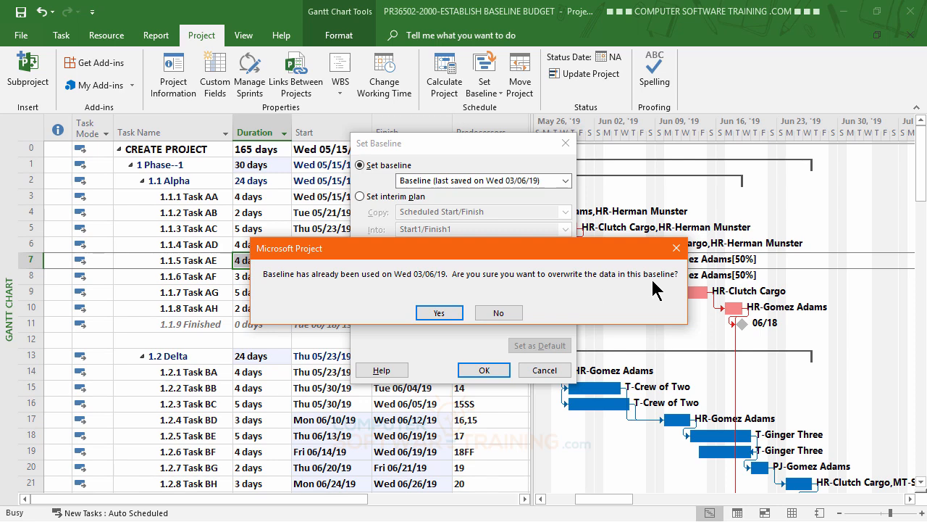
left_click(442, 315)
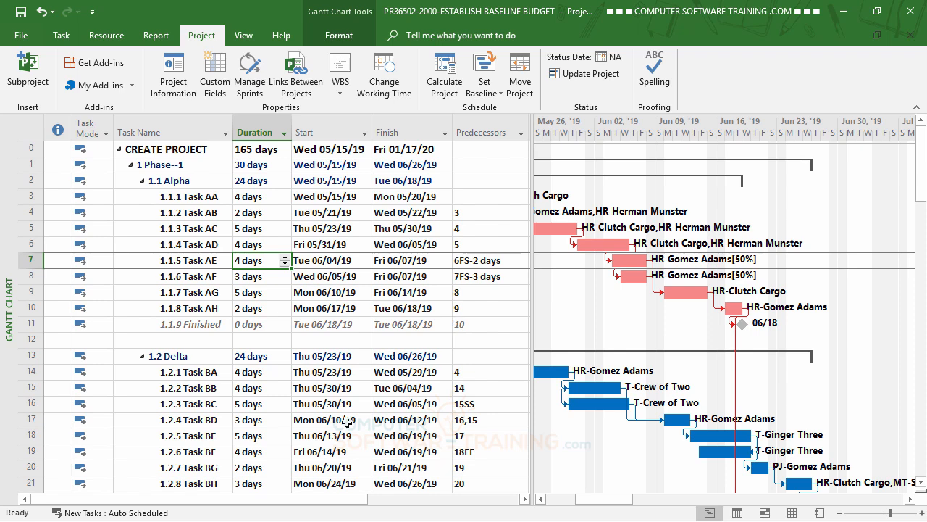
Check in the project statistics that the baseline cost matches the current cost
left_click(176, 76)
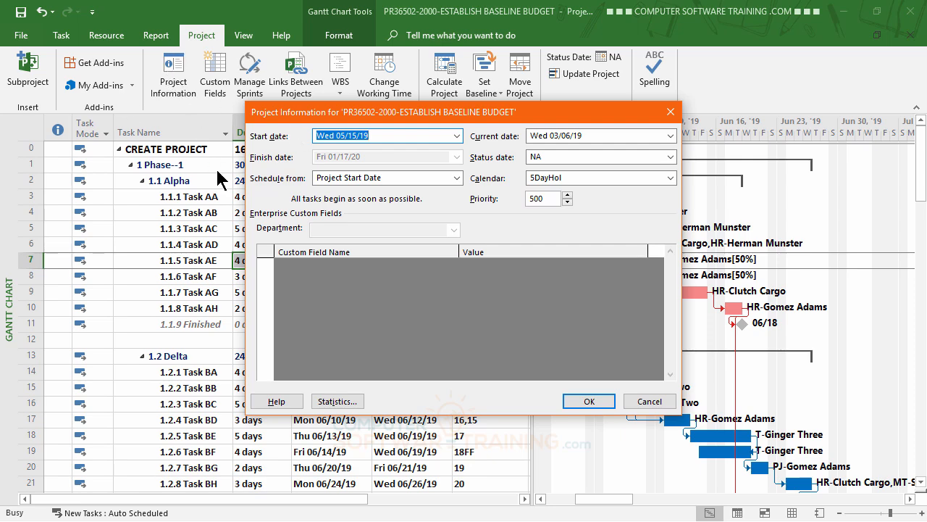
left_click(347, 405)
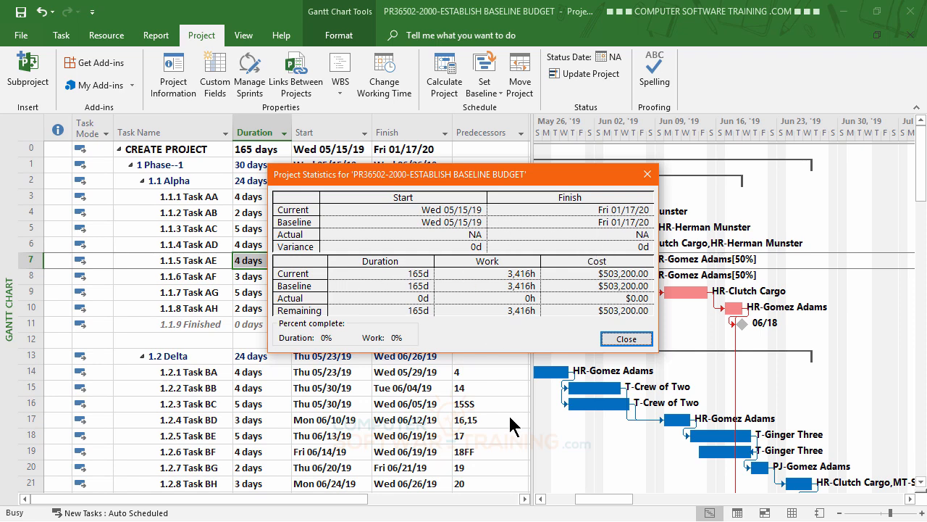
left_click(638, 342)
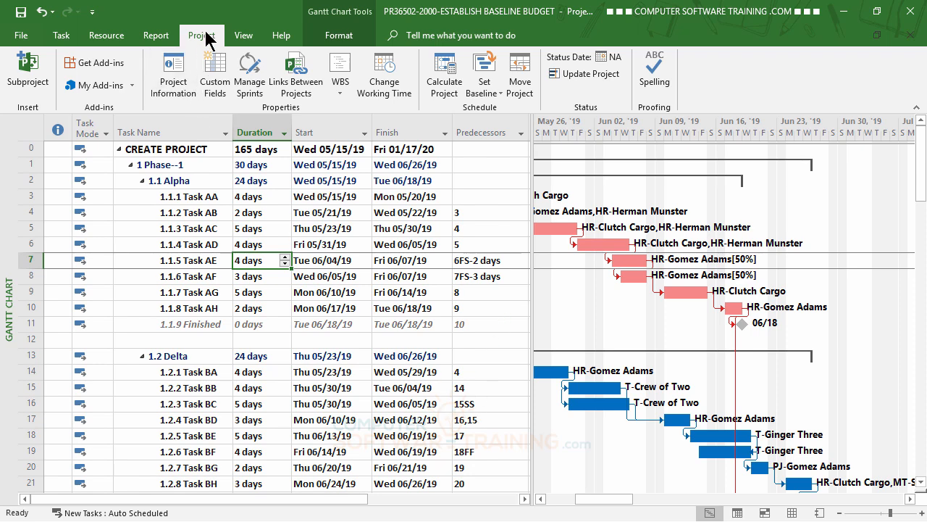
Set the project's start date to Wed 06/05/19 in the project information
left_click(173, 81)
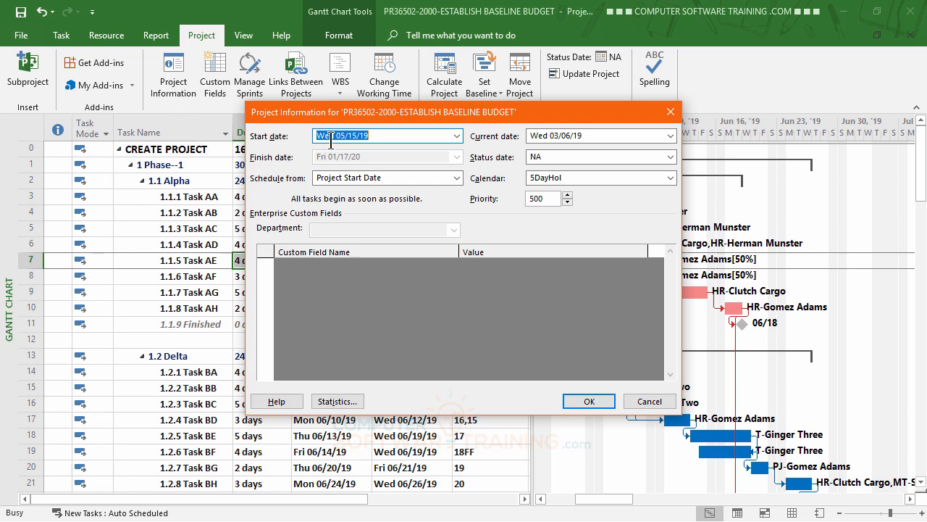
left_click(457, 135)
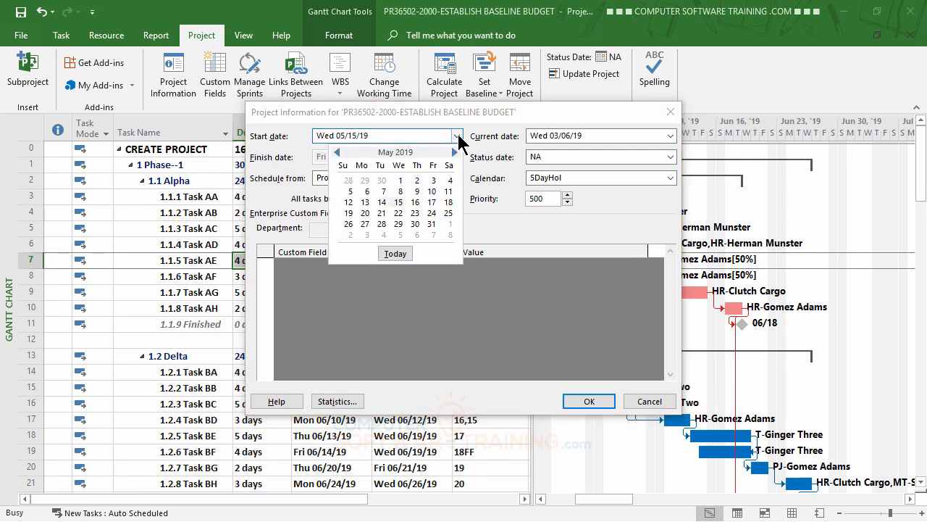
left_click(455, 152)
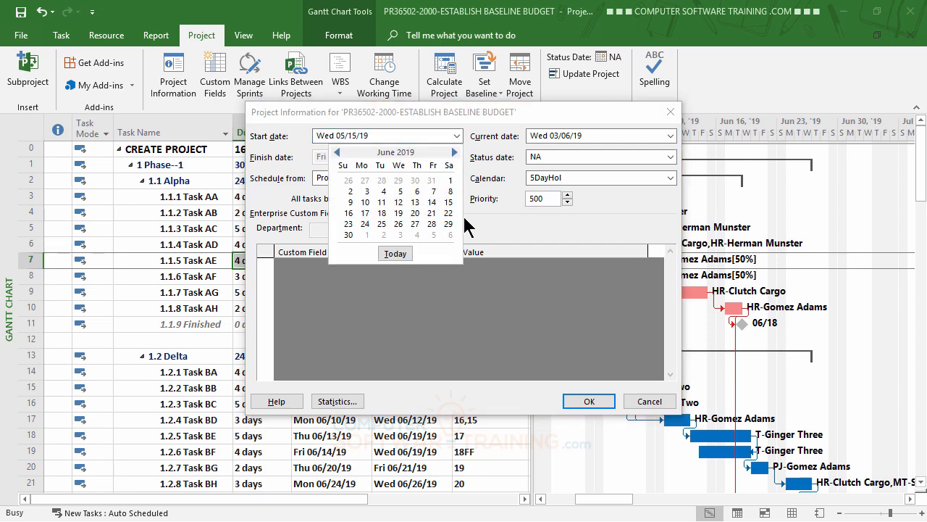
left_click(400, 191)
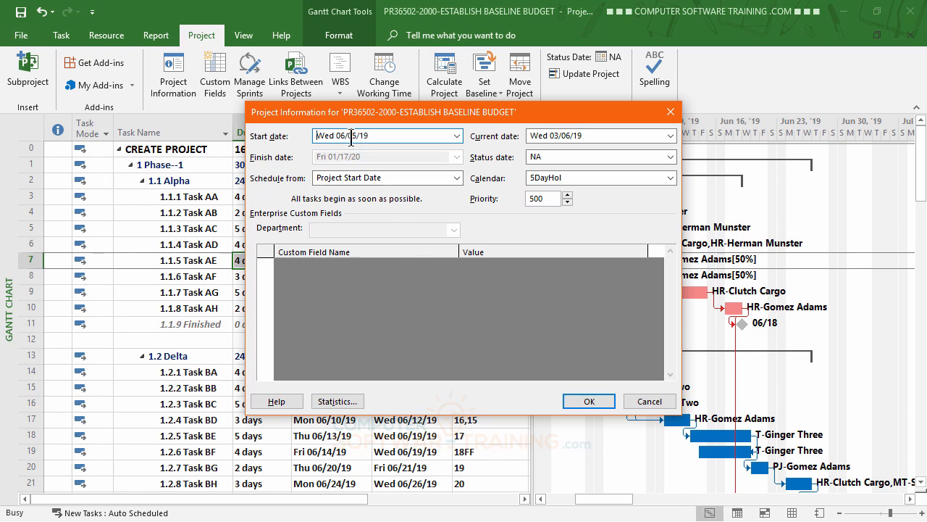
left_click(587, 403)
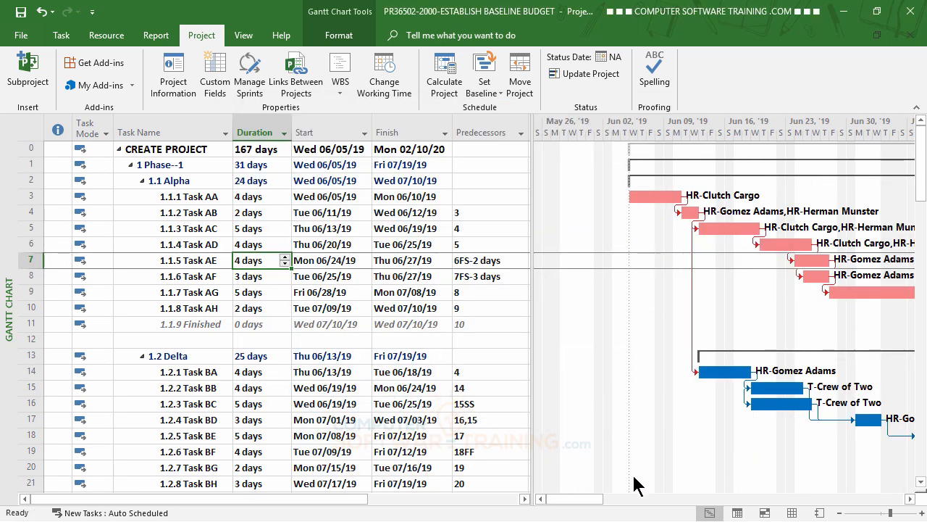
Examine the start and finish dates of the tasks across all phases after the project start date change
left_click(910, 498)
left_click(909, 498)
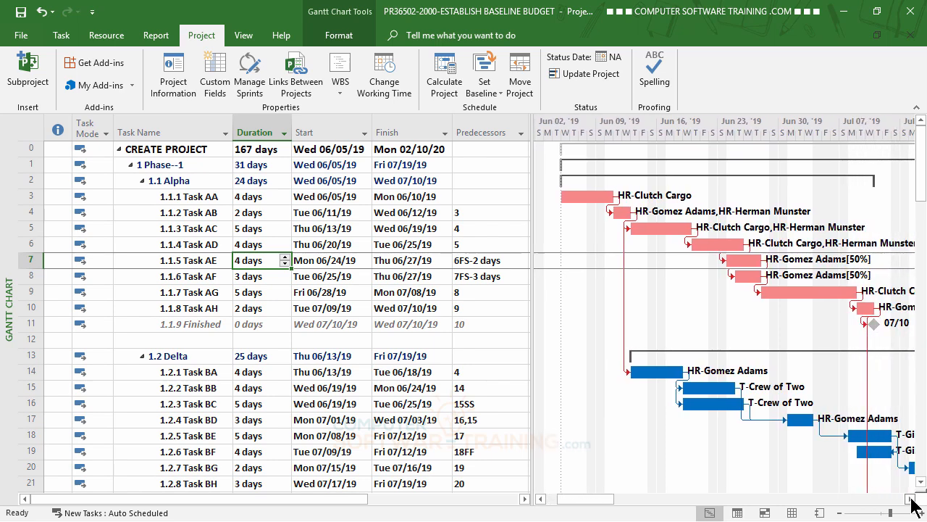
scroll(273, 320, "down", 14)
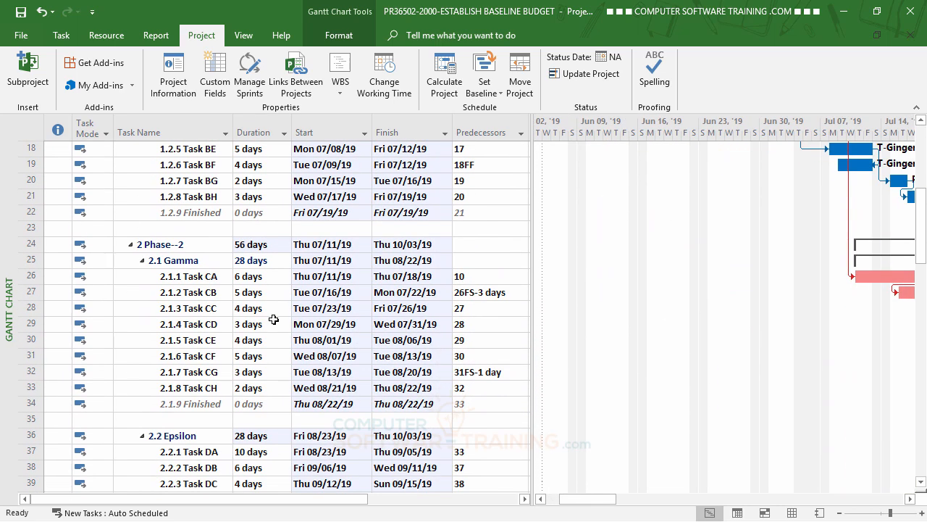
scroll(272, 319, "down", 8)
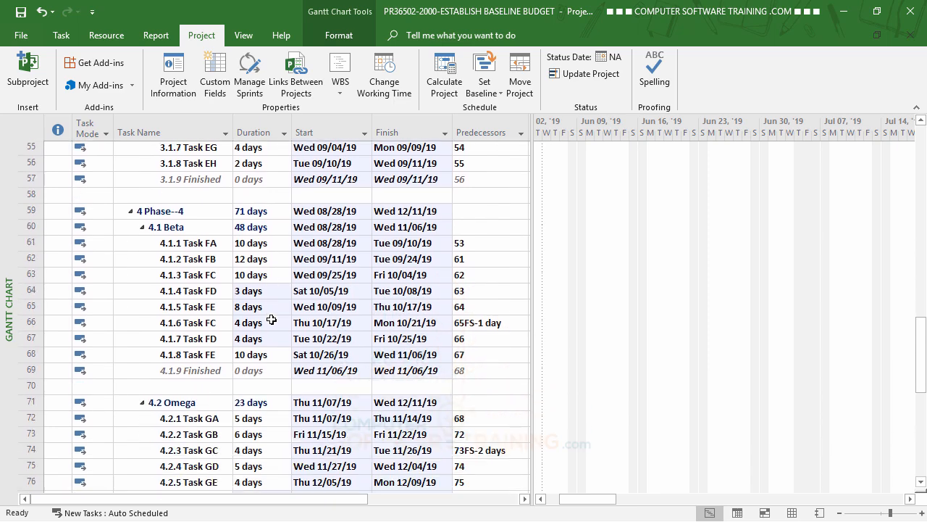
scroll(272, 320, "down", 4)
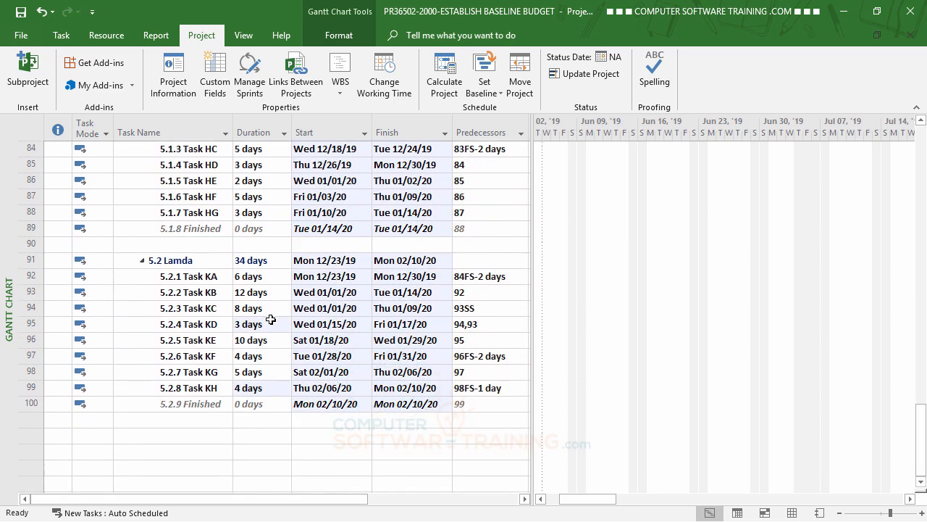
scroll(269, 320, "up", 14)
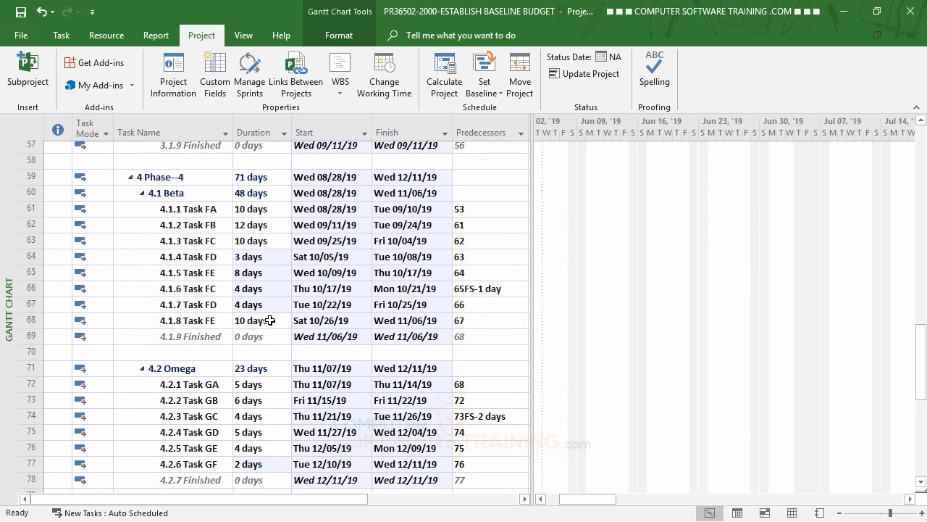
scroll(270, 321, "up", 12)
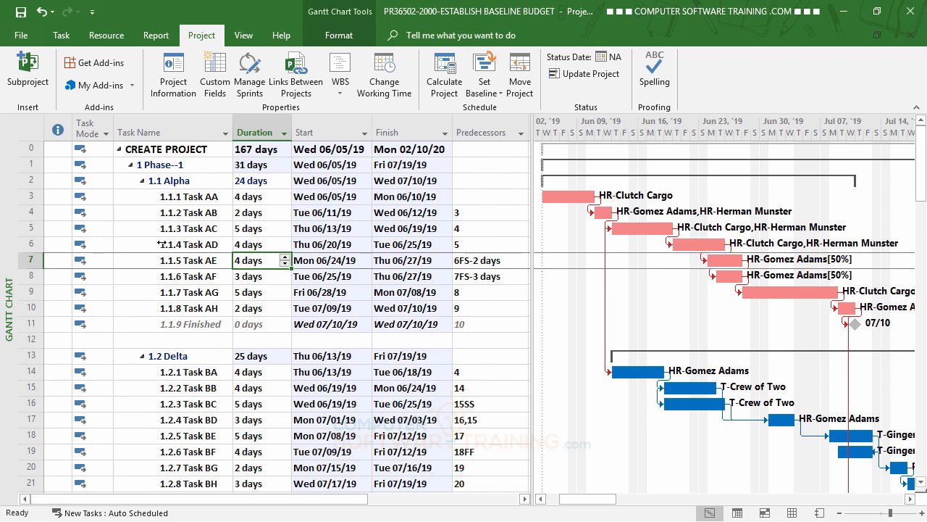
Compare the current start, finish and duration with the baseline in the project statistics
left_click(174, 85)
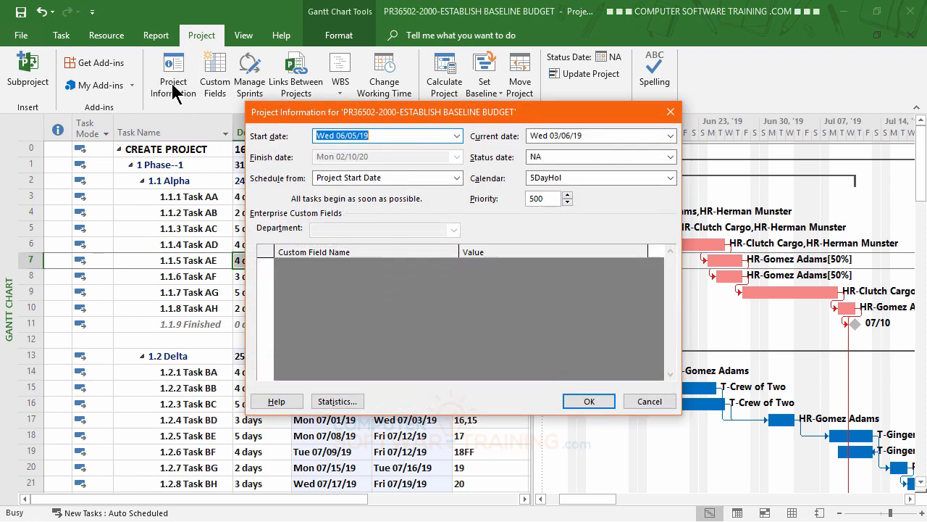
left_click(333, 401)
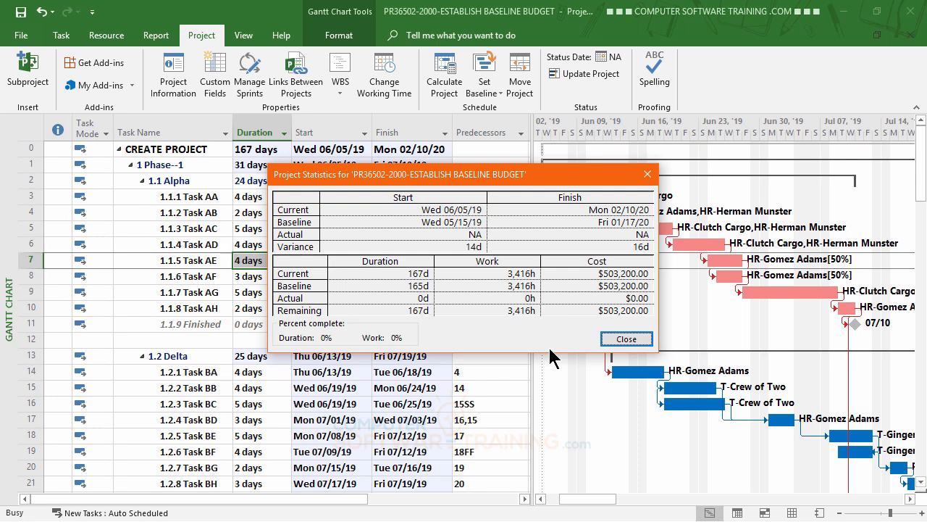
left_click(626, 339)
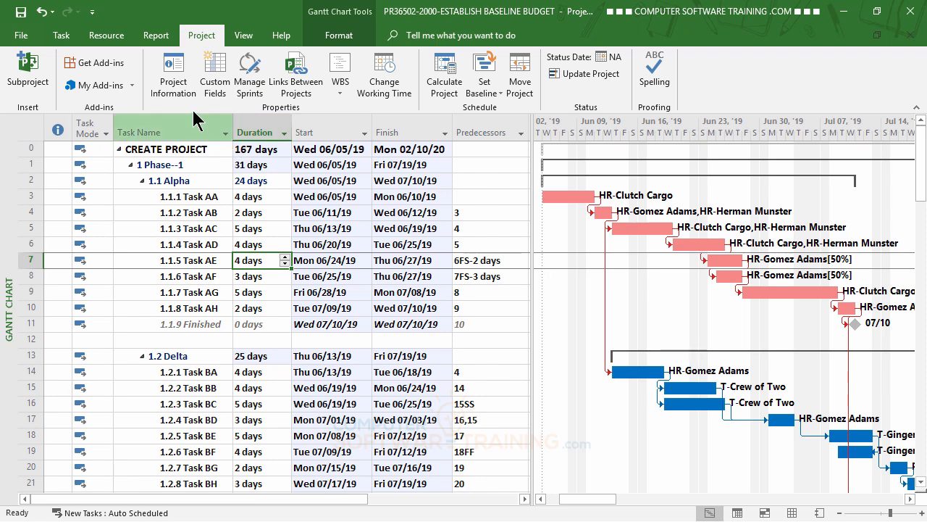
Overwrite the saved baseline for the entire project with the rescheduled dates
left_click(491, 91)
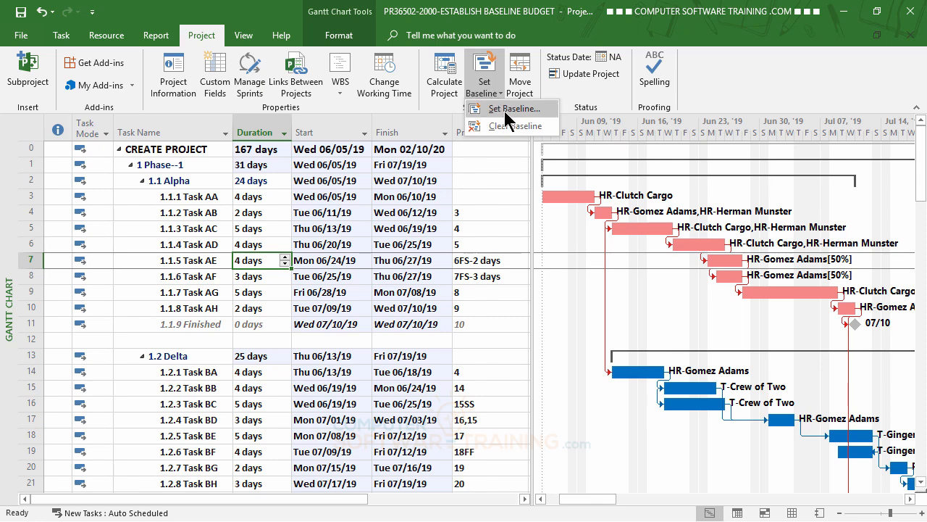
left_click(503, 108)
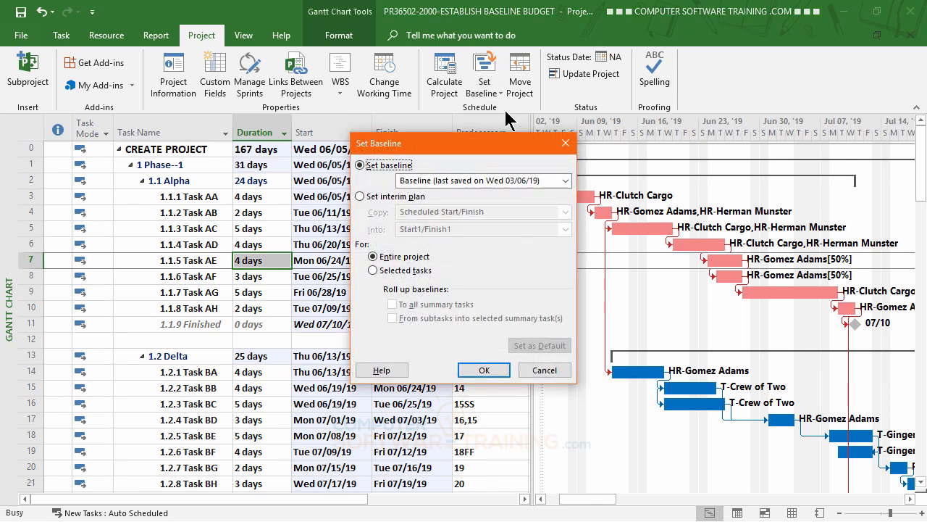
left_click(481, 371)
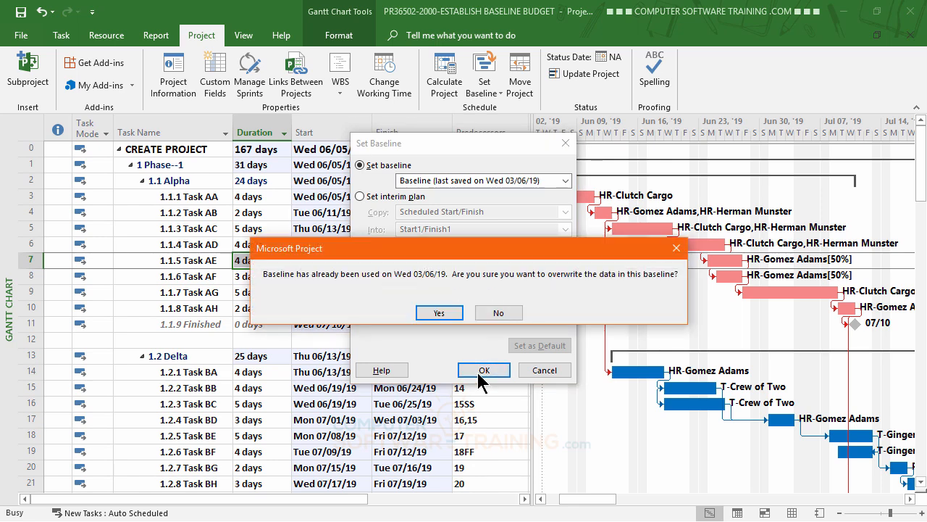
left_click(439, 313)
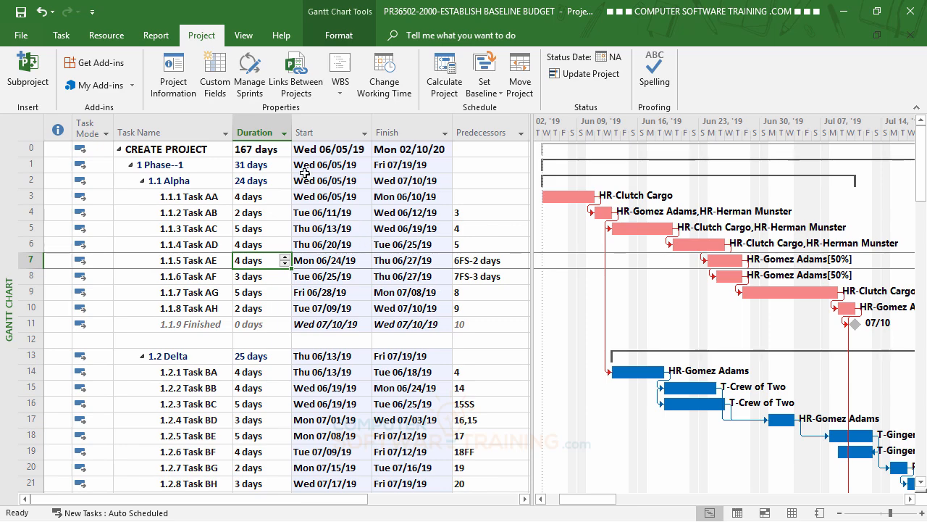
Check in the project statistics that the baseline dates and duration match the rescheduled project
left_click(179, 80)
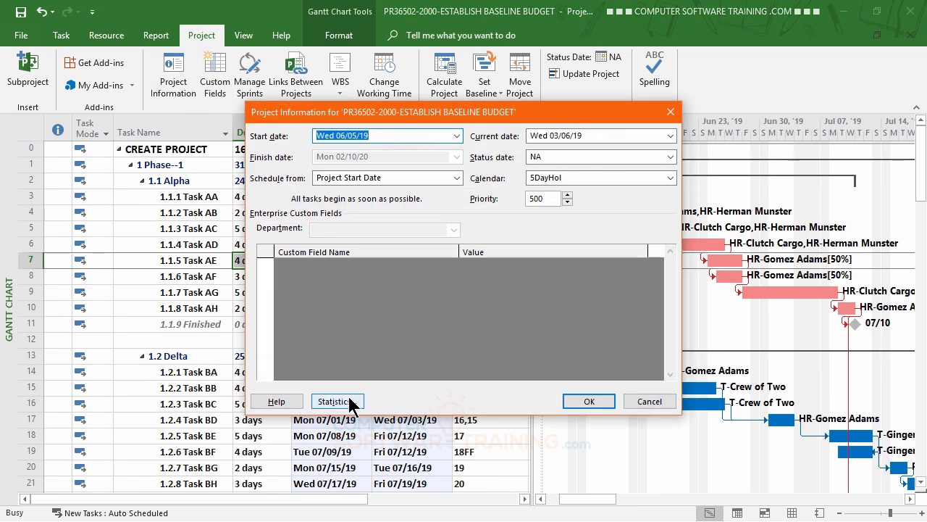
left_click(352, 403)
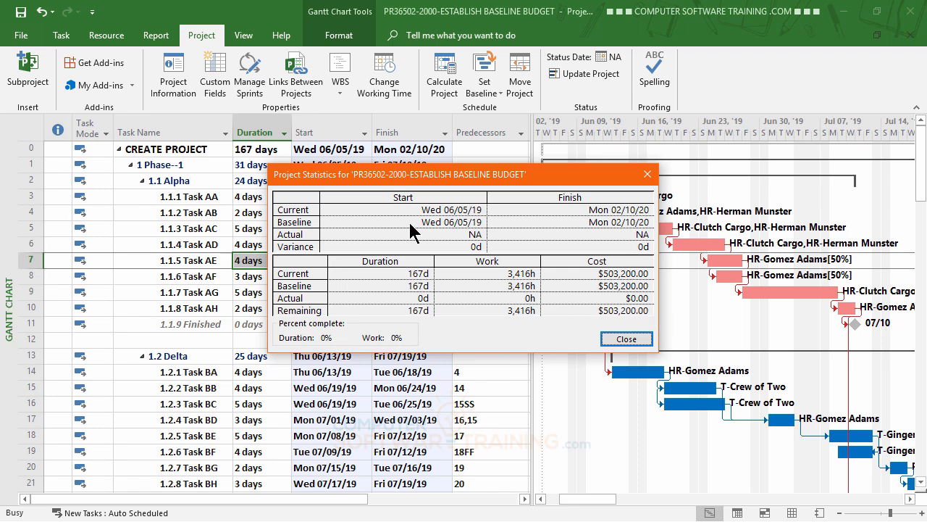
left_click(627, 340)
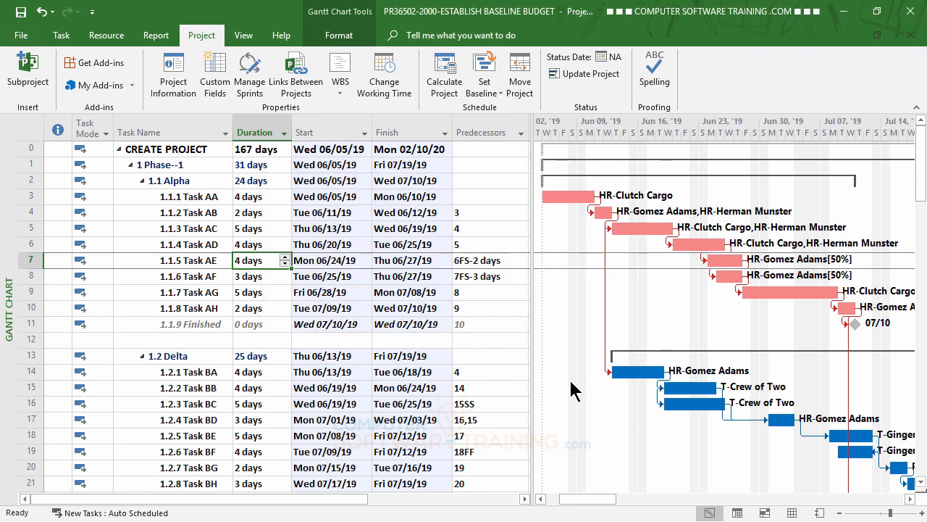